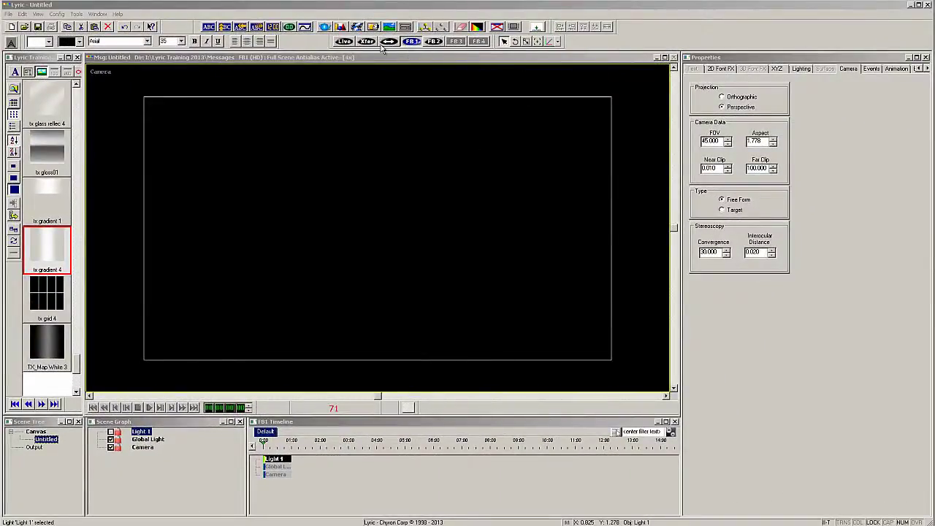
- Add a Pod object and drag it toward the lower left of the frame
{"action": "left_click", "coordinate": [340, 28]}
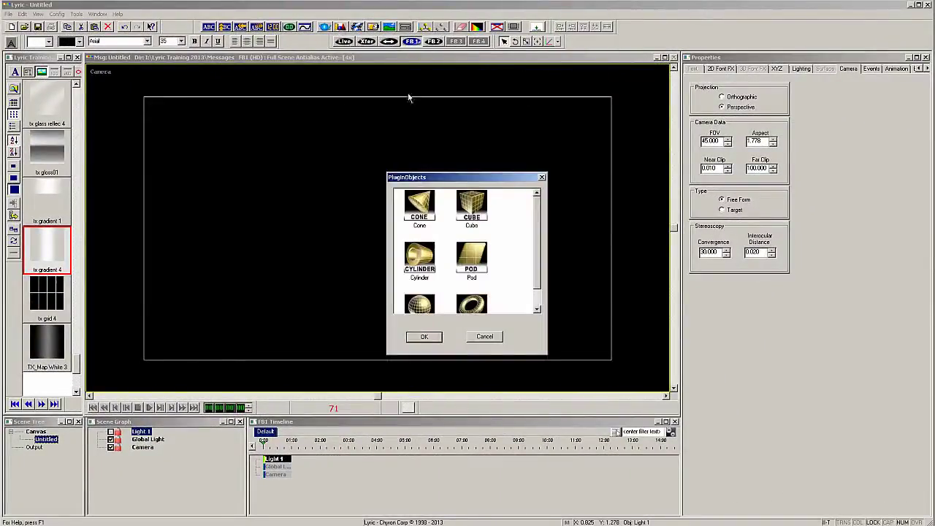
{"action": "double_click", "coordinate": [466, 253]}
{"action": "left_click_drag", "start_coordinate": [469, 136], "coordinate": [292, 275]}
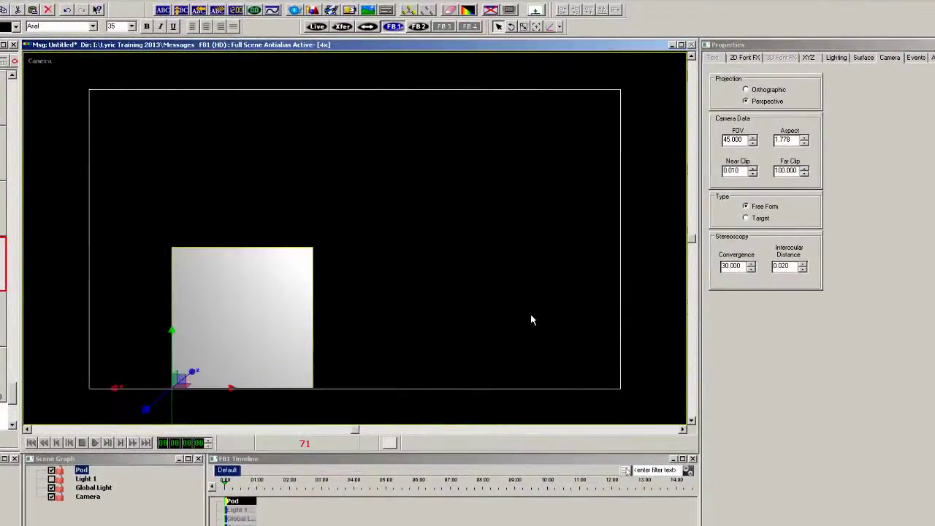
- Unlock the aspect ratio and scale the pod to X 2.880, Y 0.240
{"action": "right_click", "coordinate": [735, 221]}
{"action": "left_click", "coordinate": [755, 267]}
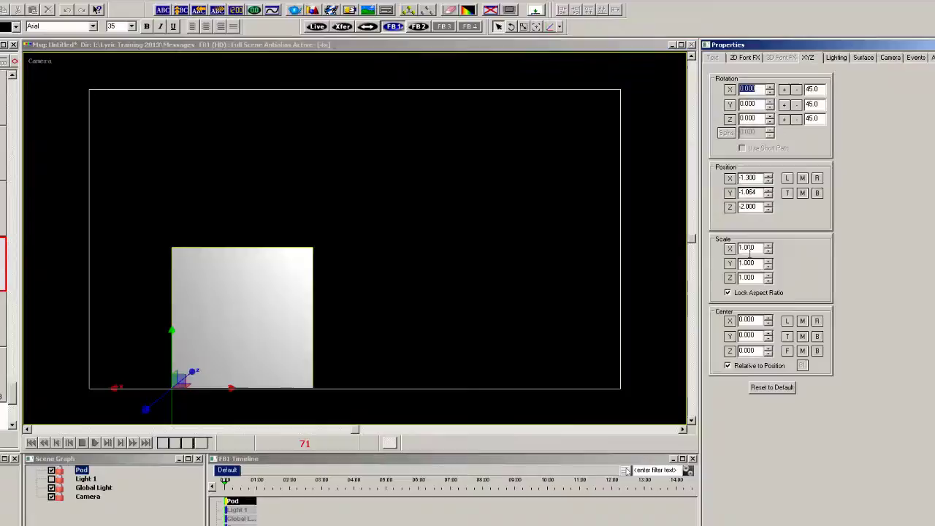
{"action": "left_click", "coordinate": [727, 293]}
{"action": "left_click_drag", "start_coordinate": [768, 268], "coordinate": [767, 260]}
{"action": "left_click", "coordinate": [583, 229]}
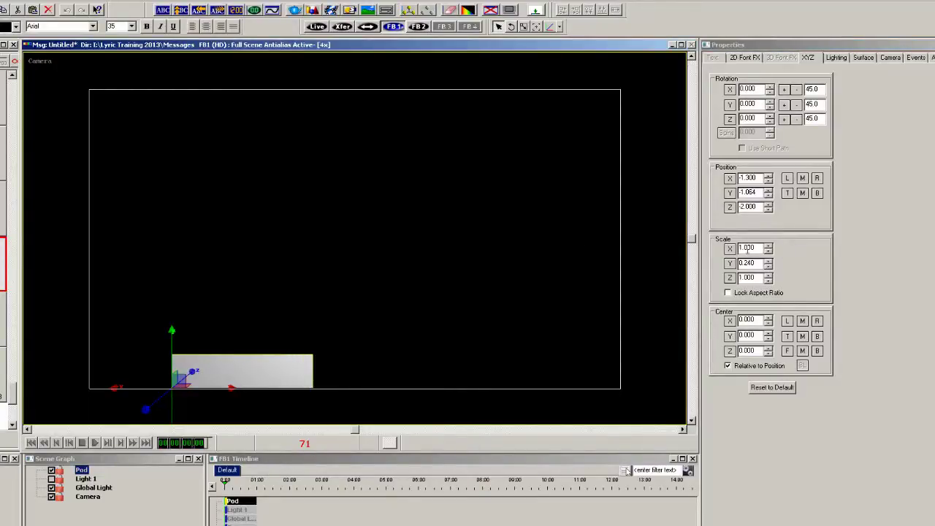
{"action": "left_click_drag", "start_coordinate": [746, 249], "coordinate": [793, 257]}
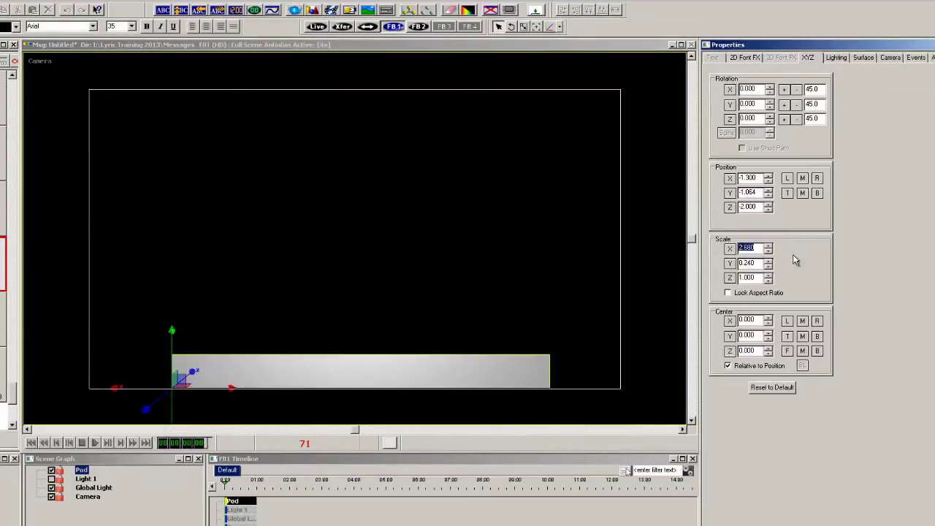
- On the Surface settings, give Texture 1 a Color/Ramp source
{"action": "left_click", "coordinate": [863, 58]}
{"action": "left_click", "coordinate": [828, 149]}
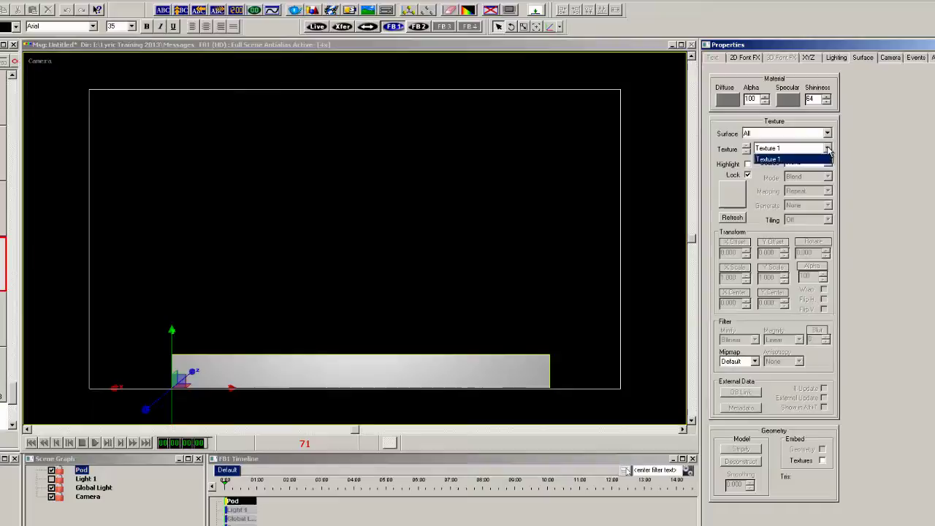
{"action": "left_click", "coordinate": [830, 149]}
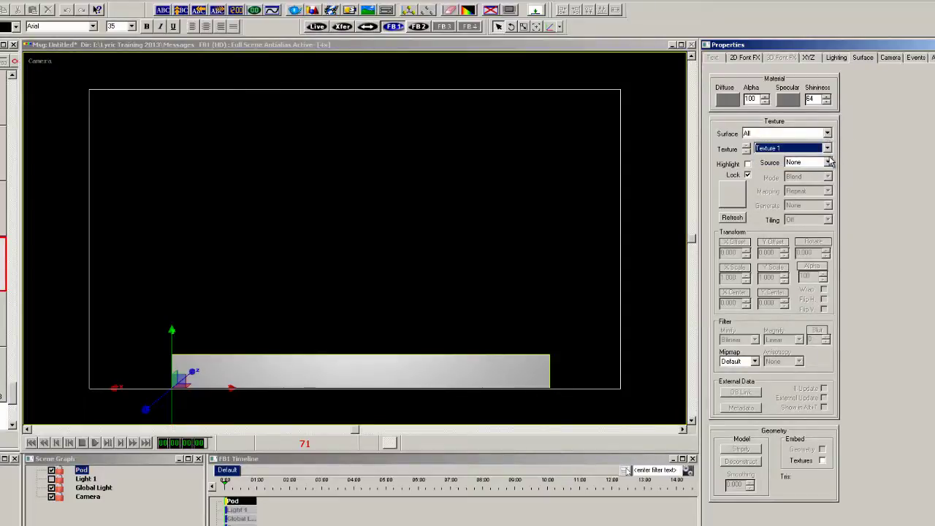
{"action": "left_click", "coordinate": [827, 162]}
{"action": "left_click", "coordinate": [801, 201]}
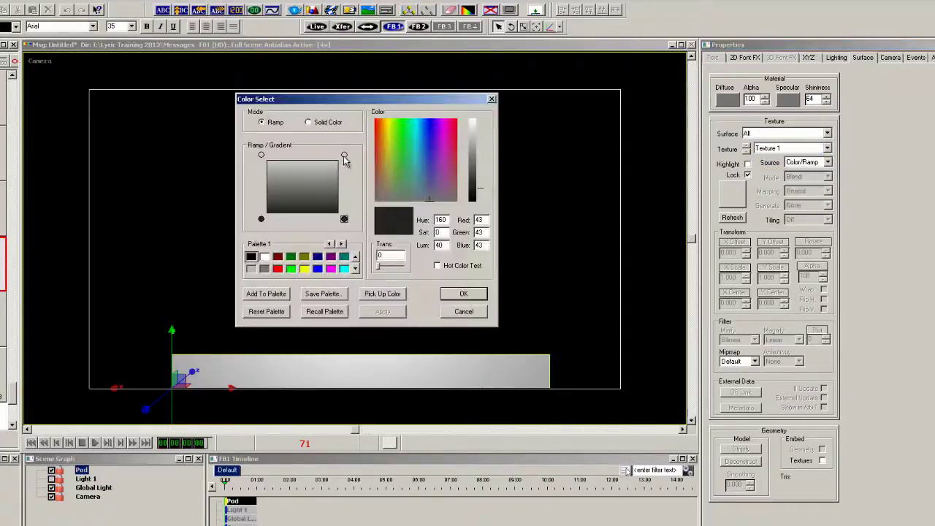
- Tie the top and bottom ramp anchors, add a light grey band and make the top white
{"action": "right_click", "coordinate": [344, 154]}
{"action": "left_click", "coordinate": [367, 161]}
{"action": "right_click", "coordinate": [344, 220]}
{"action": "left_click", "coordinate": [360, 225]}
{"action": "left_click", "coordinate": [344, 173]}
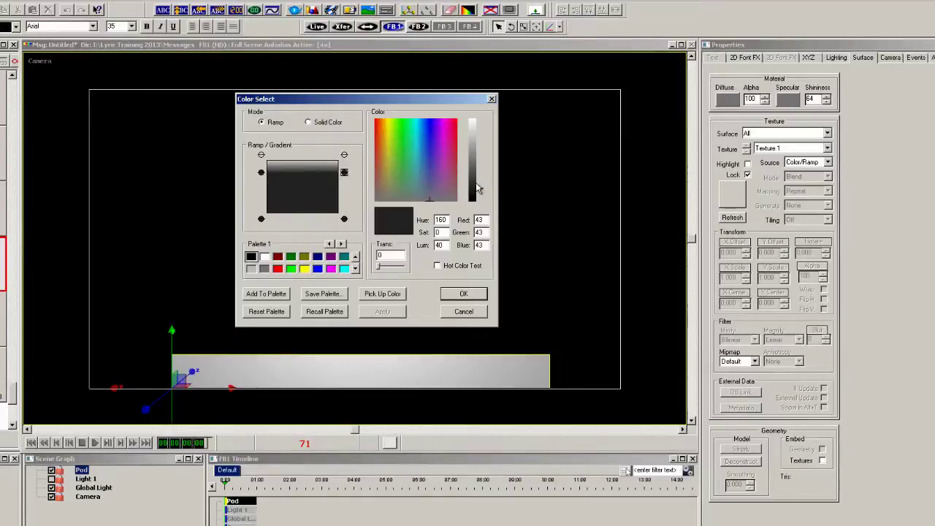
{"action": "left_click_drag", "start_coordinate": [479, 191], "coordinate": [479, 123]}
{"action": "left_click", "coordinate": [343, 154]}
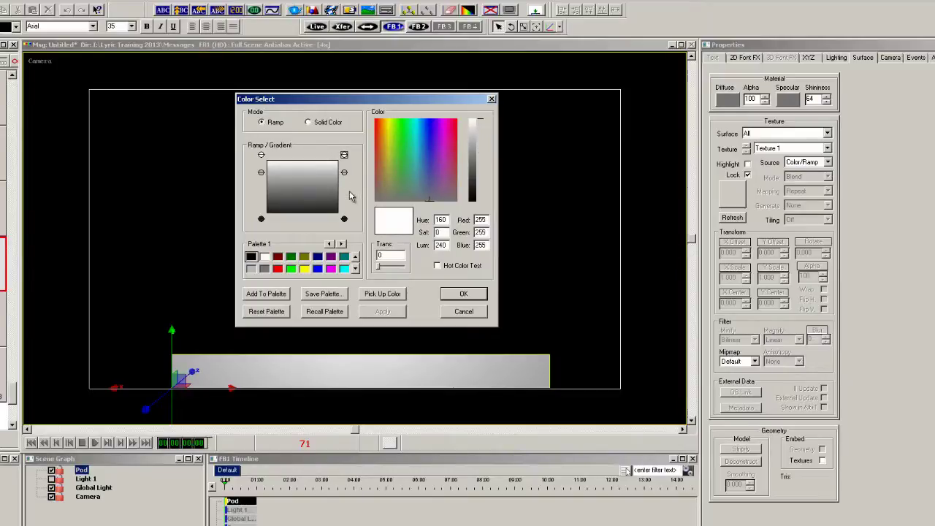
- Add a lower anchor pair, darken the middle band to grey, and apply the gradient
{"action": "left_click", "coordinate": [343, 201]}
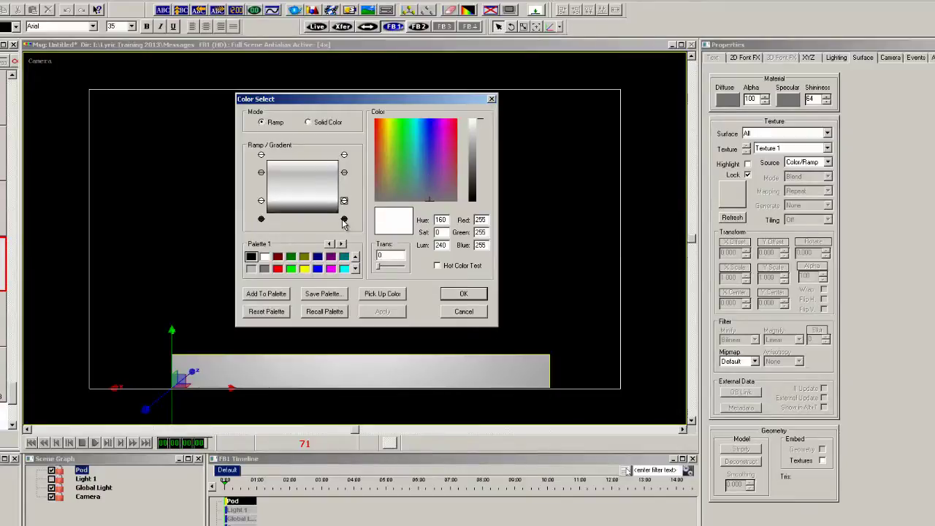
{"action": "left_click", "coordinate": [344, 220]}
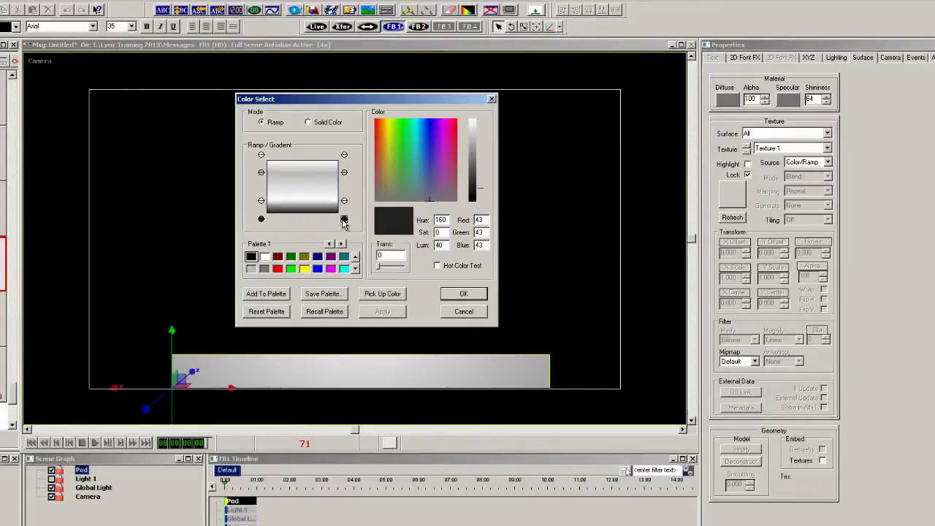
{"action": "right_click", "coordinate": [344, 221]}
{"action": "key", "text": "Escape"}
{"action": "left_click", "coordinate": [344, 175]}
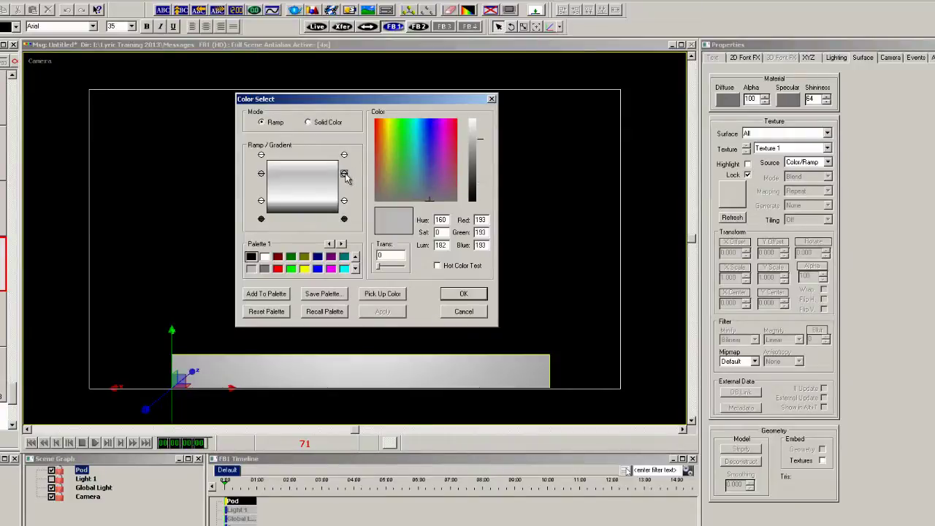
{"action": "left_click_drag", "start_coordinate": [346, 176], "coordinate": [346, 173]}
{"action": "left_click_drag", "start_coordinate": [479, 139], "coordinate": [479, 151]}
{"action": "left_click_drag", "start_coordinate": [344, 200], "coordinate": [344, 204]}
{"action": "left_click", "coordinate": [345, 173]}
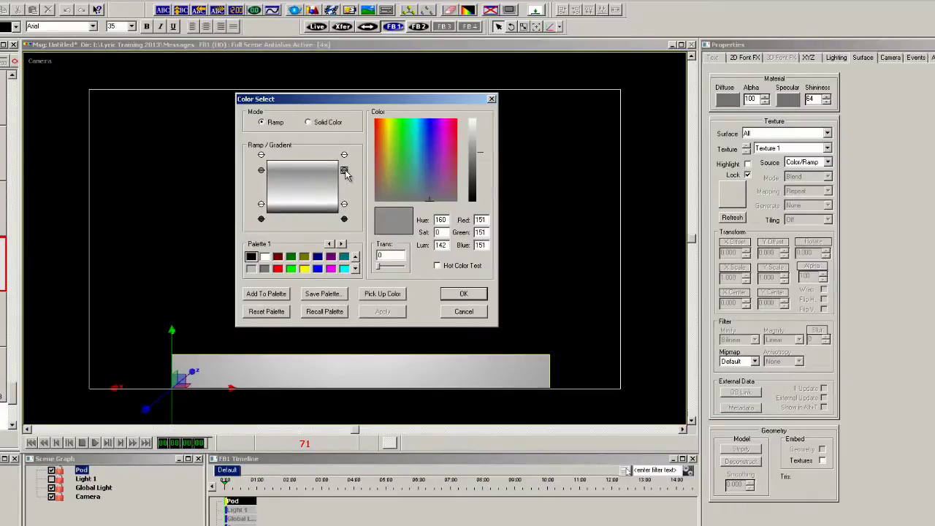
{"action": "left_click", "coordinate": [481, 159]}
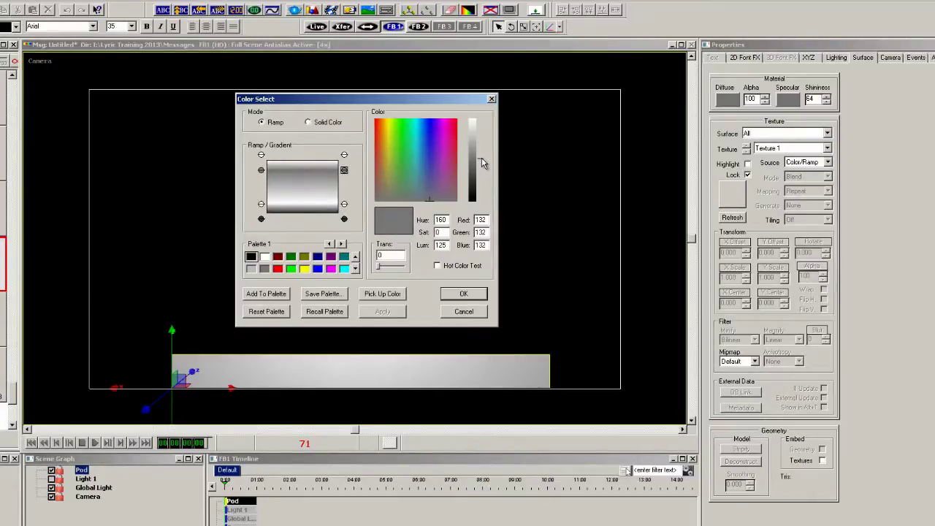
{"action": "left_click", "coordinate": [468, 294]}
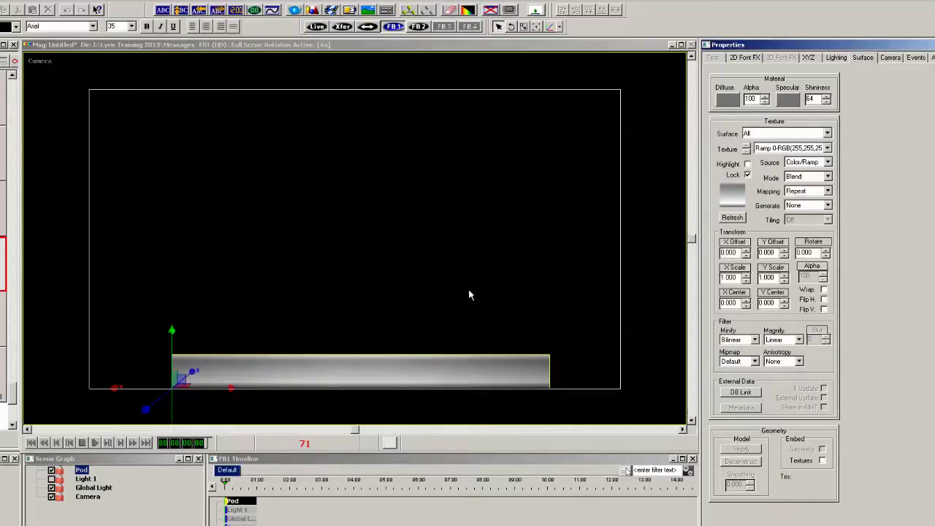
- Set the bar's diffuse colour to blue
{"action": "left_click", "coordinate": [727, 98]}
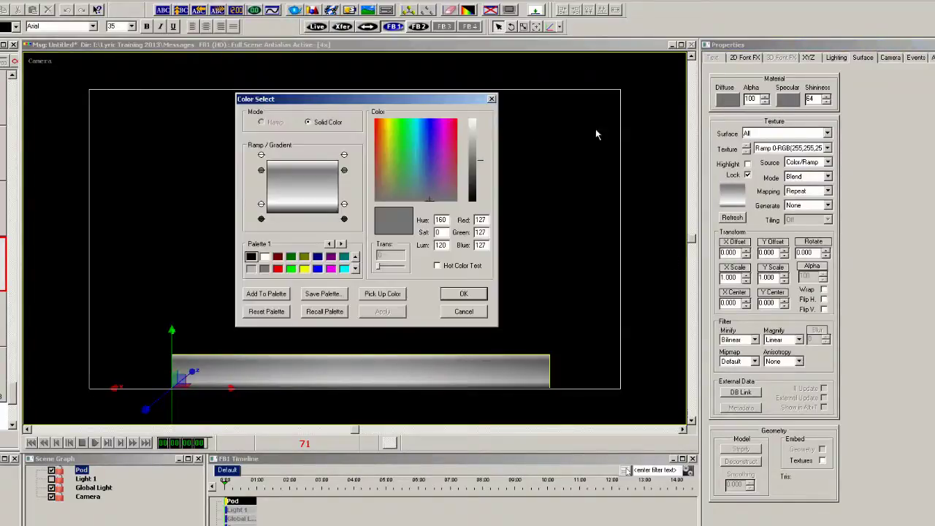
{"action": "left_click", "coordinate": [430, 126]}
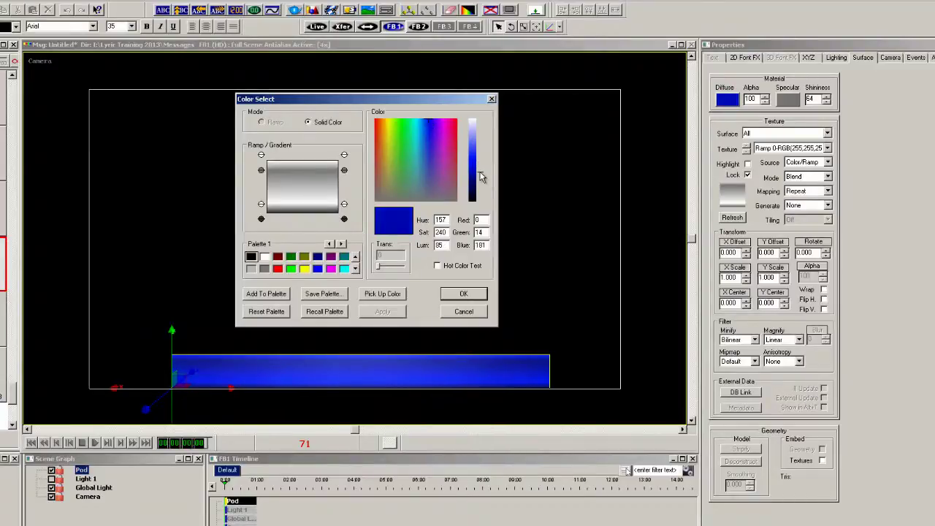
{"action": "left_click", "coordinate": [464, 294]}
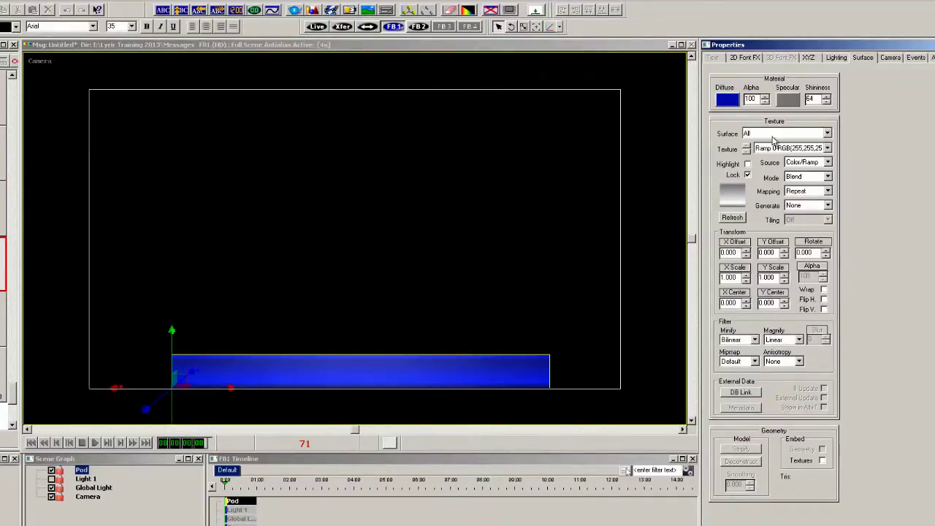
- Set the specular colour to black by dropping its luminance to 0
{"action": "left_click", "coordinate": [790, 100]}
{"action": "left_click_drag", "start_coordinate": [481, 168], "coordinate": [481, 203]}
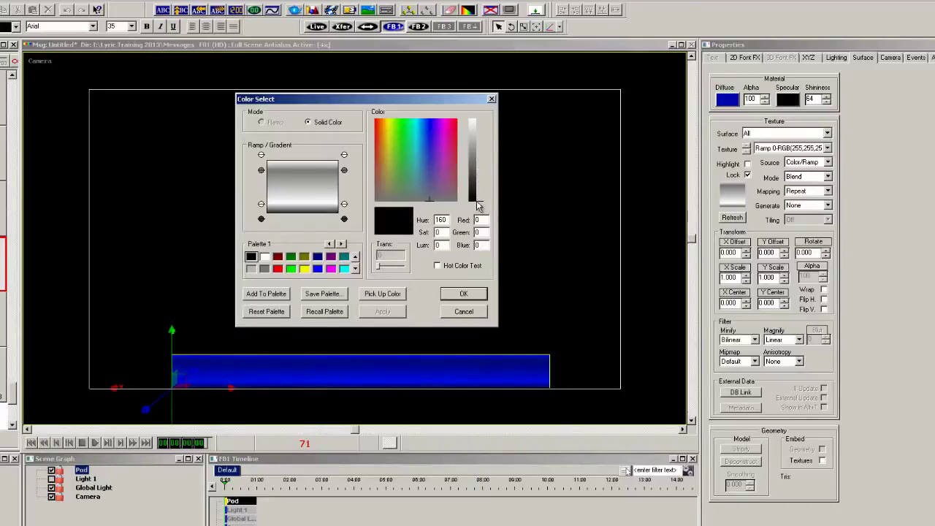
{"action": "left_click", "coordinate": [473, 295]}
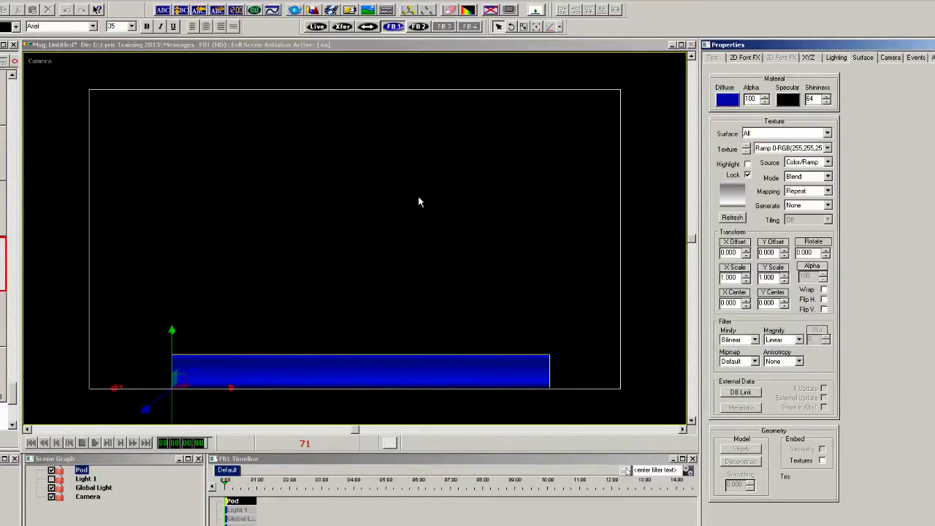
- Duplicate the Pod bar and raise the copy to Position Y 0.764
{"action": "left_click", "coordinate": [95, 495]}
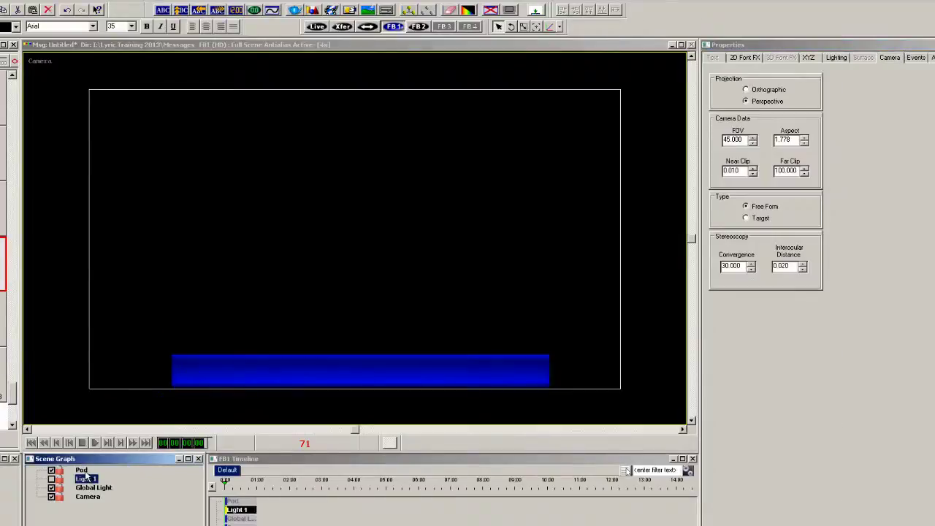
{"action": "key", "text": "ctrl+d"}
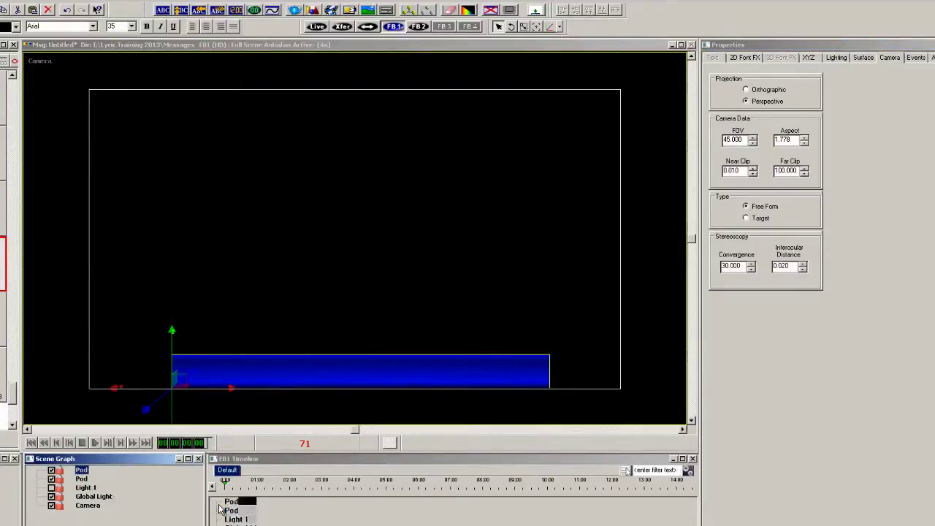
{"action": "right_click", "coordinate": [797, 196]}
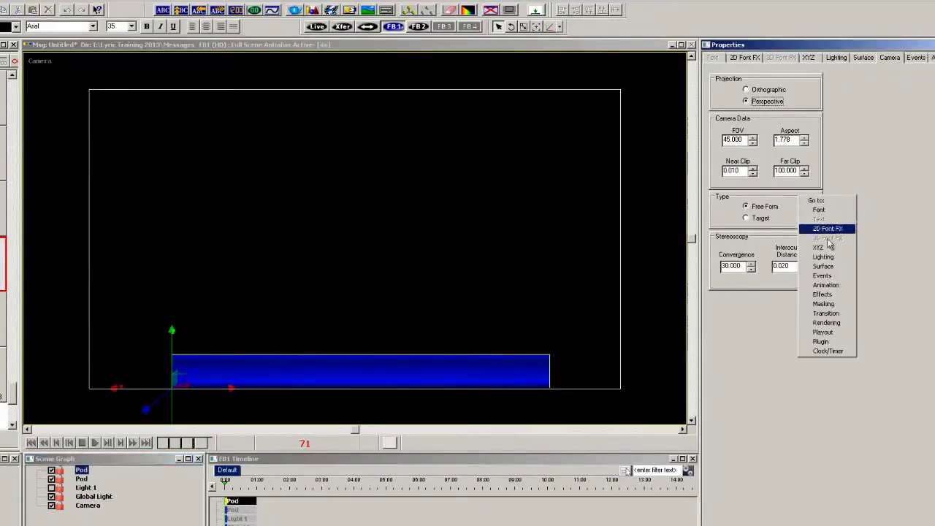
{"action": "left_click", "coordinate": [818, 246]}
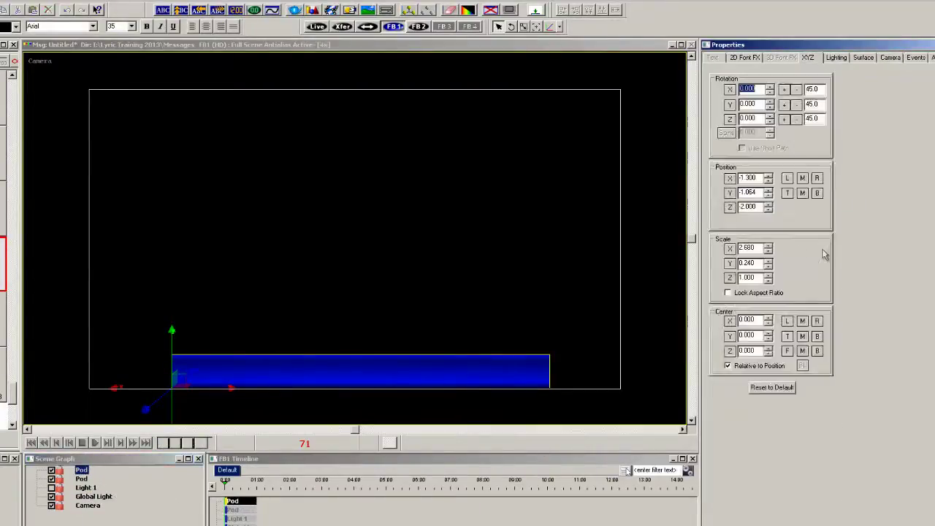
{"action": "left_click", "coordinate": [767, 191]}
{"action": "left_click", "coordinate": [768, 190]}
{"action": "left_click", "coordinate": [768, 190]}
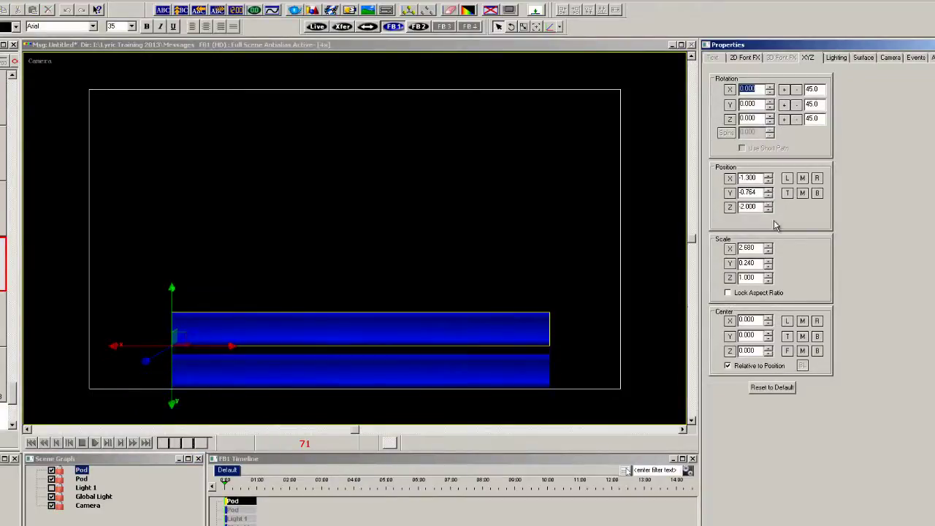
- Scale the copy down to X 0.808 and Y 0.120
{"action": "left_click", "coordinate": [728, 292]}
{"action": "left_click", "coordinate": [768, 266]}
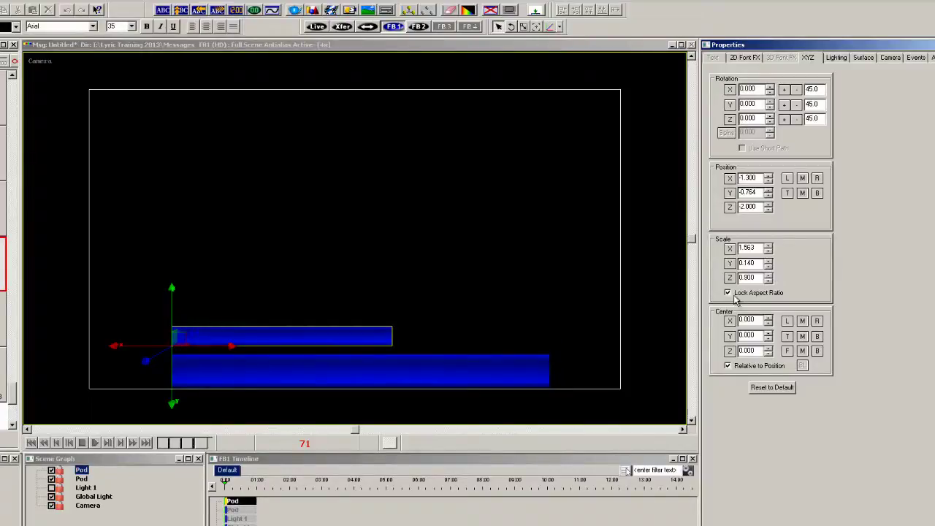
{"action": "left_click", "coordinate": [727, 292]}
{"action": "left_click", "coordinate": [767, 251]}
{"action": "left_click", "coordinate": [767, 252]}
{"action": "left_click_drag", "start_coordinate": [752, 248], "coordinate": [735, 248]}
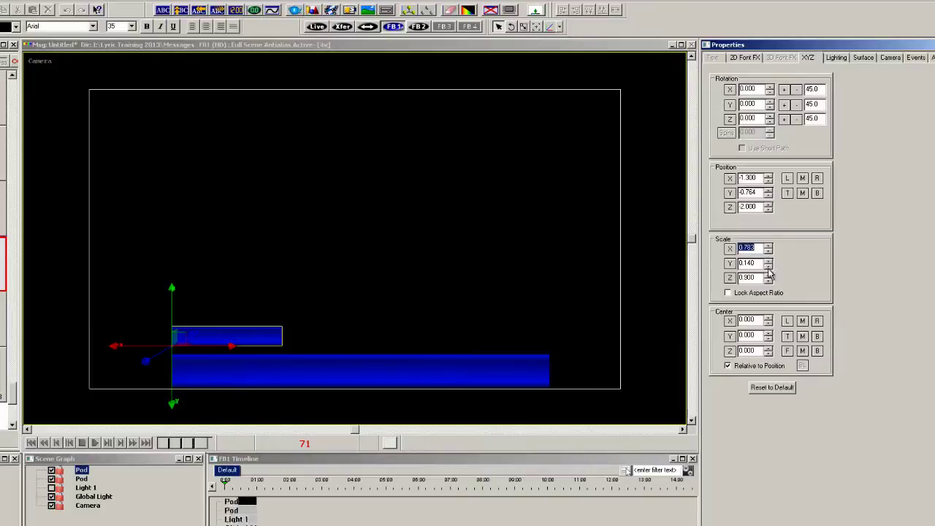
{"action": "left_click", "coordinate": [768, 267]}
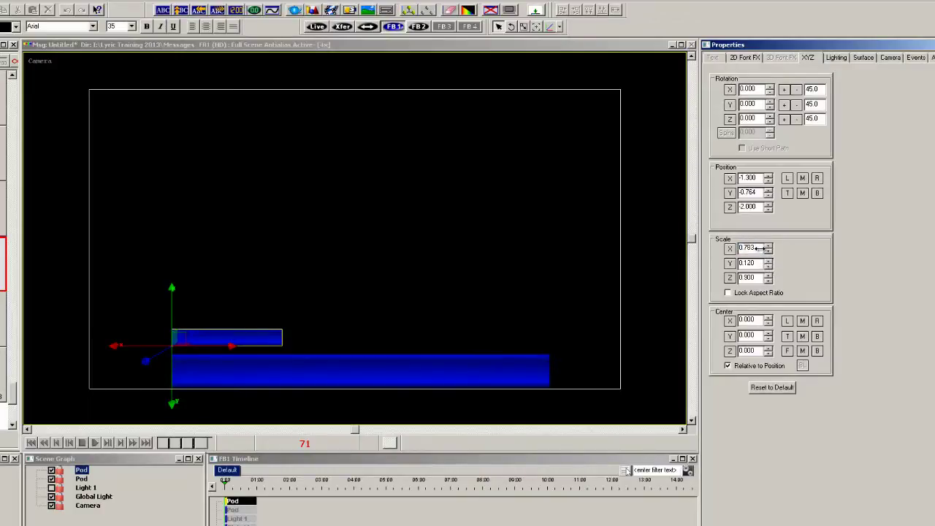
{"action": "left_click_drag", "start_coordinate": [763, 250], "coordinate": [767, 252]}
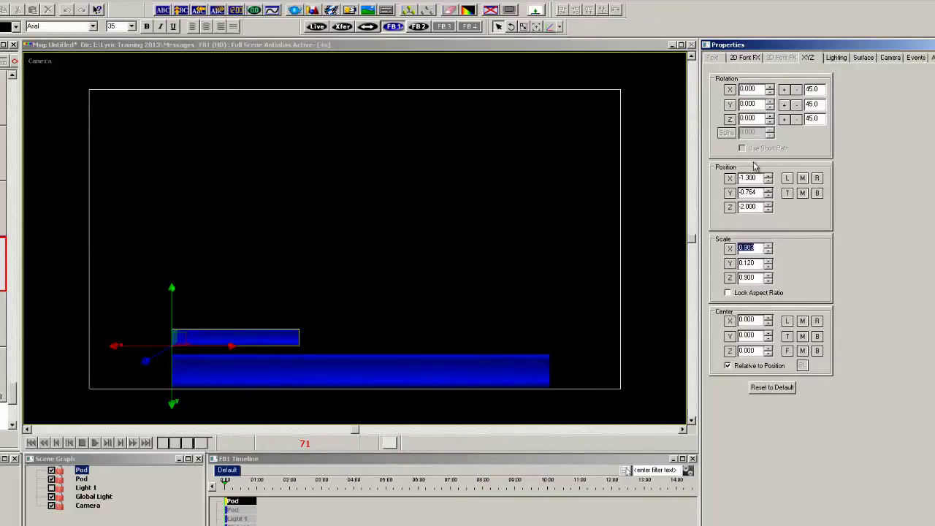
- Set the short pod's diffuse colour to red and slide it onto the blue bar's right end
{"action": "left_click", "coordinate": [850, 59]}
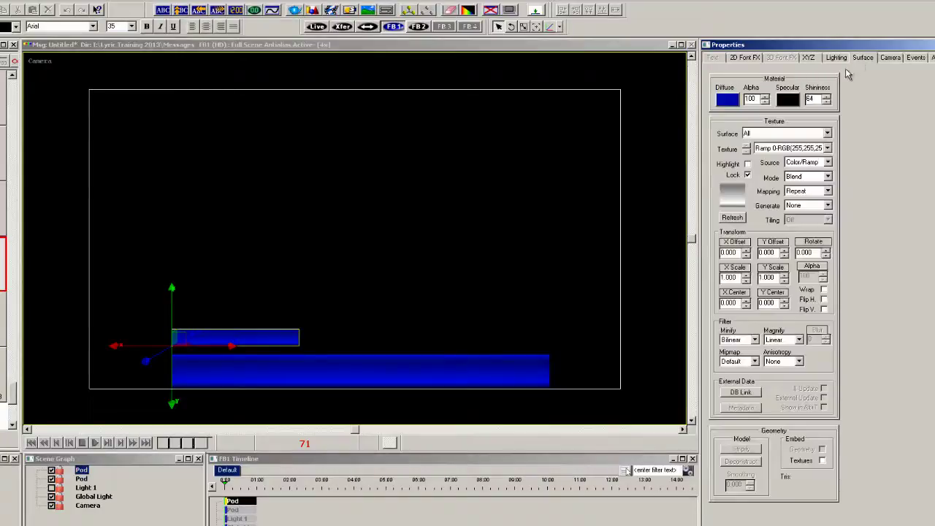
{"action": "left_click", "coordinate": [727, 100]}
{"action": "left_click", "coordinate": [382, 119]}
{"action": "left_click", "coordinate": [376, 119]}
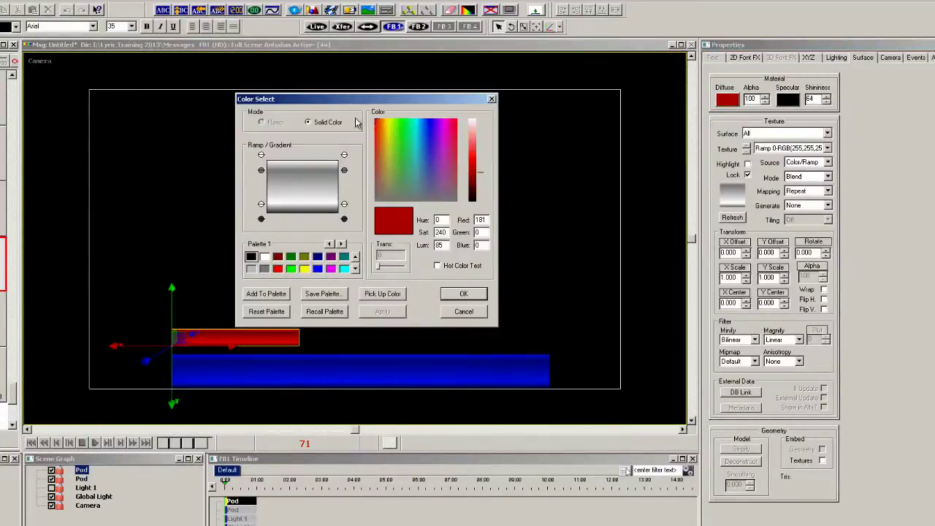
{"action": "left_click", "coordinate": [463, 293]}
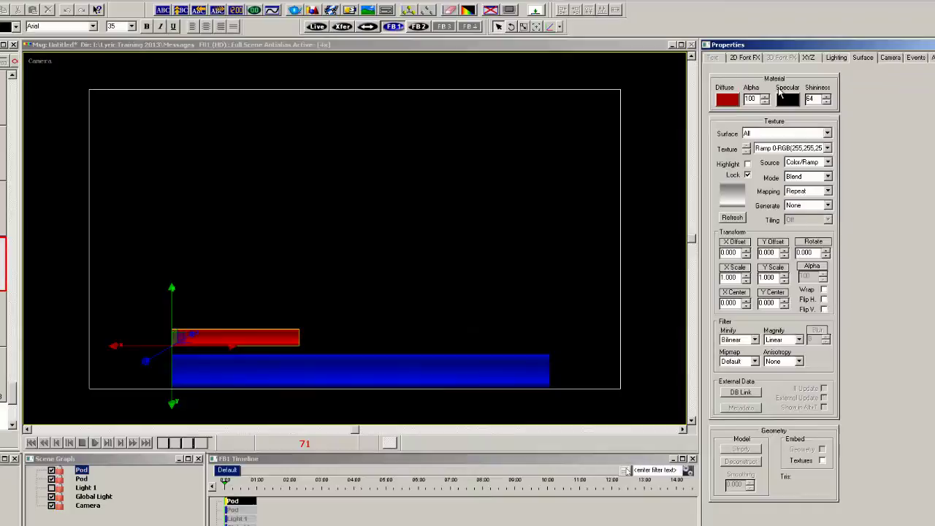
{"action": "left_click_drag", "start_coordinate": [260, 341], "coordinate": [499, 342]}
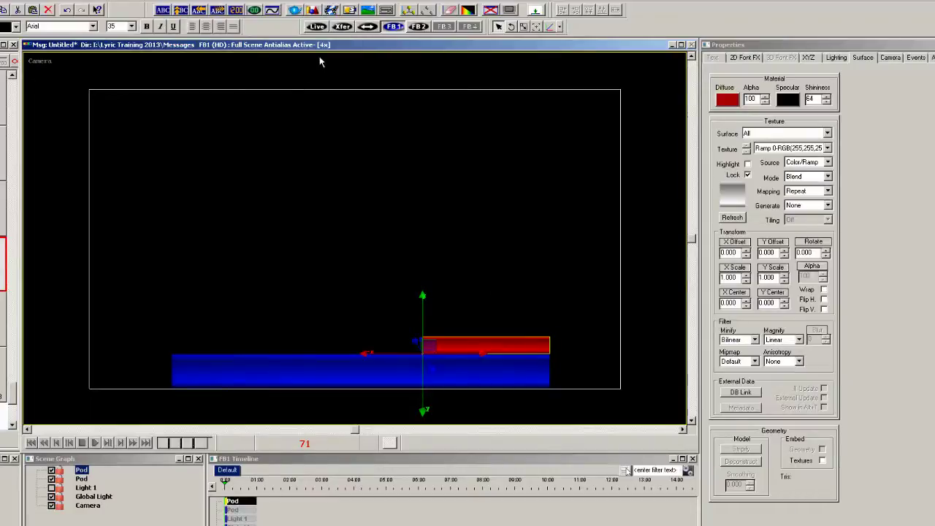
- Import 'Twitter logo square.jpg' and place the 71 × 71 image on the blue bar's left end
{"action": "left_click", "coordinate": [350, 15]}
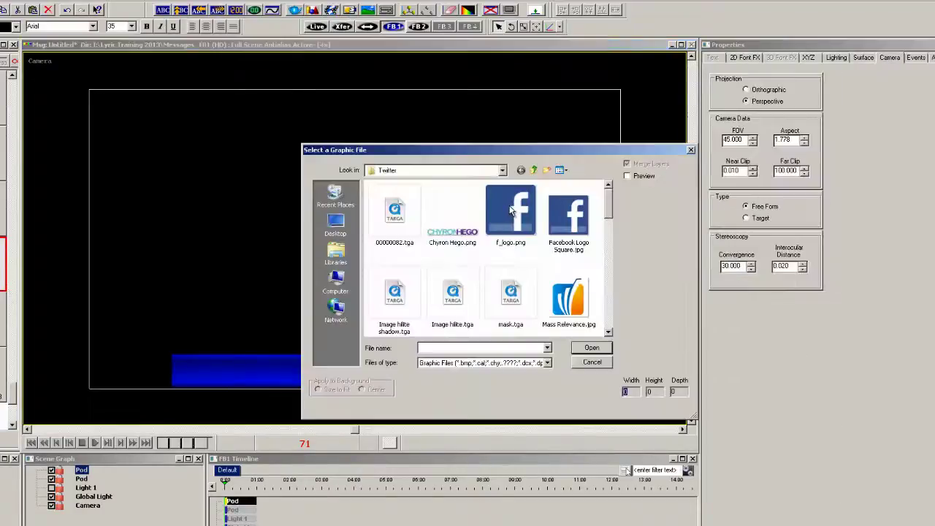
{"action": "scroll", "coordinate": [611, 216], "scroll_direction": "down", "scroll_amount": 3}
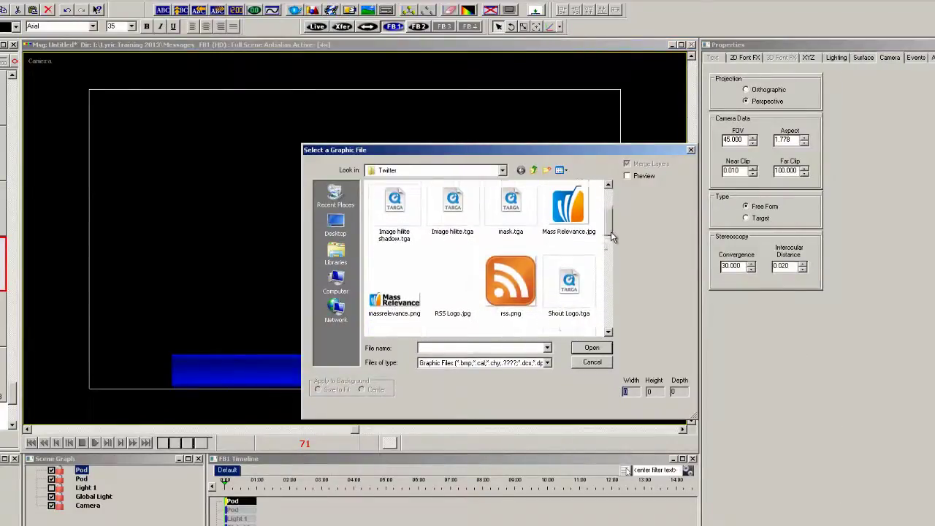
{"action": "left_click", "coordinate": [609, 333]}
{"action": "left_click", "coordinate": [609, 333]}
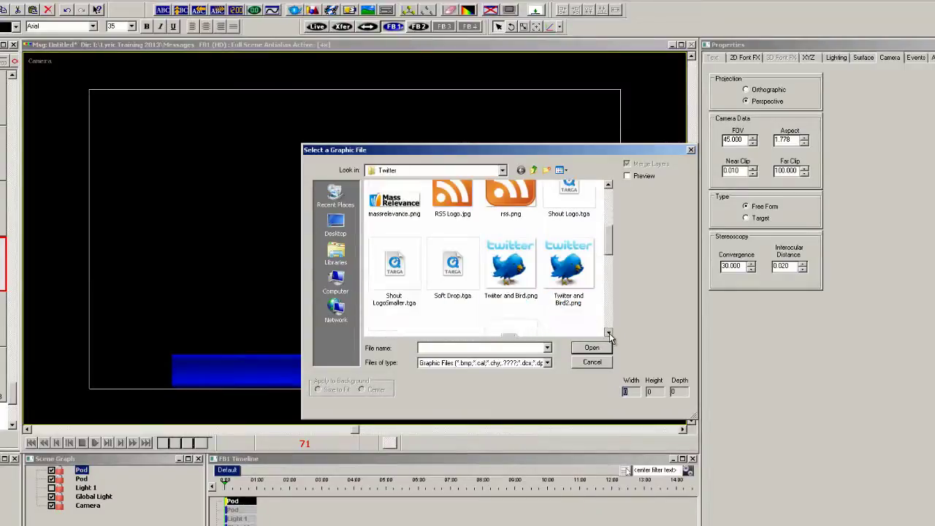
{"action": "left_click", "coordinate": [609, 333]}
{"action": "left_click", "coordinate": [609, 333]}
{"action": "left_click", "coordinate": [609, 333]}
{"action": "left_click", "coordinate": [609, 333]}
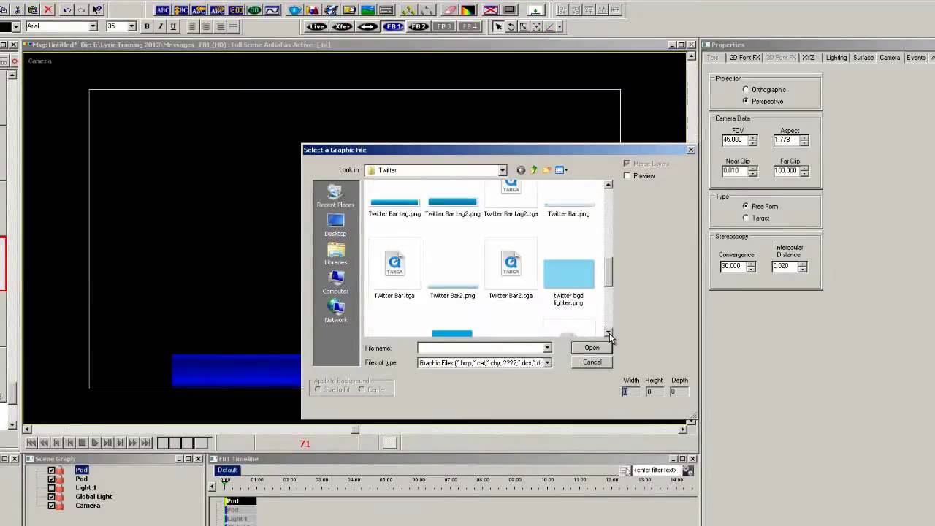
{"action": "left_click", "coordinate": [609, 333]}
{"action": "left_click", "coordinate": [609, 333]}
{"action": "left_click", "coordinate": [446, 276]}
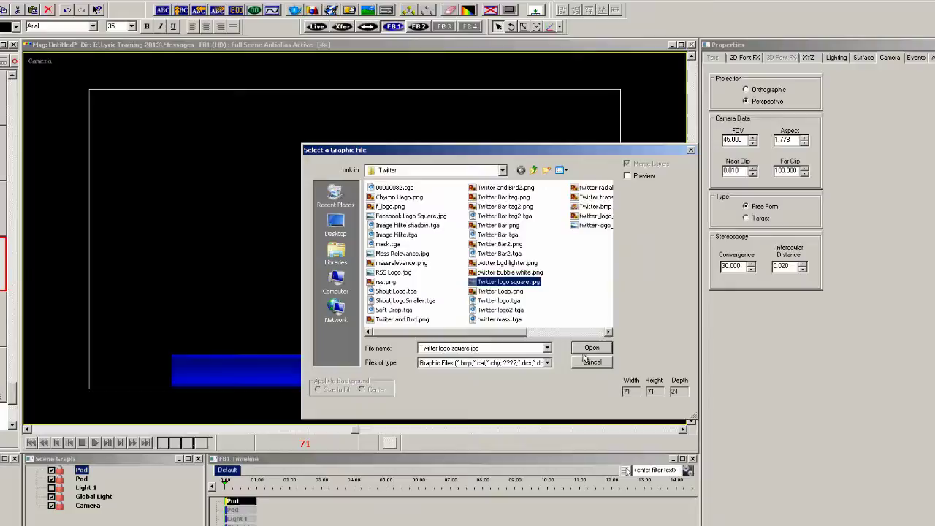
{"action": "left_click", "coordinate": [592, 348]}
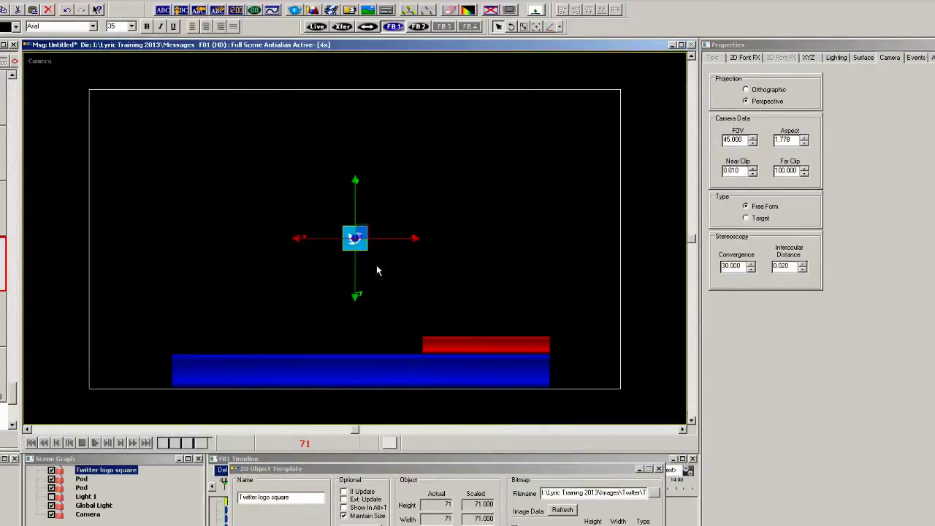
{"action": "left_click_drag", "start_coordinate": [350, 250], "coordinate": [196, 369]}
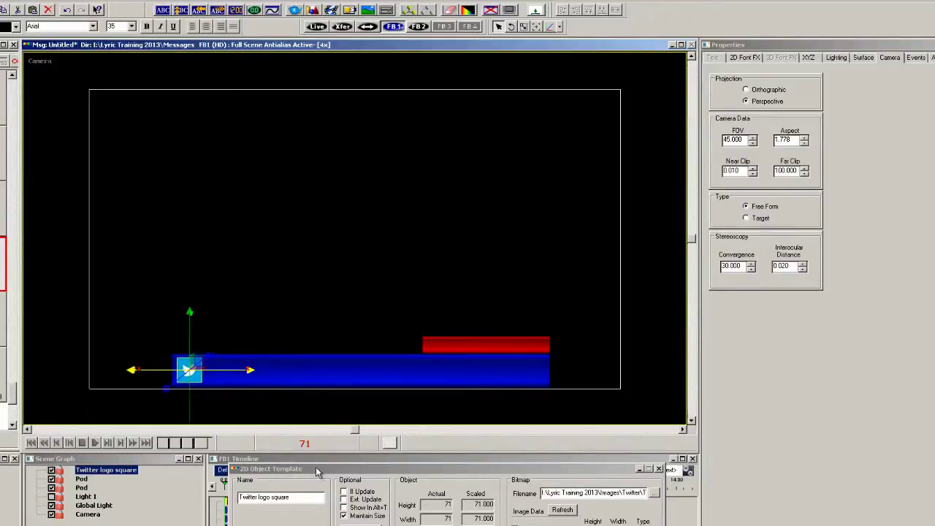
{"action": "left_click_drag", "start_coordinate": [324, 468], "coordinate": [317, 472]}
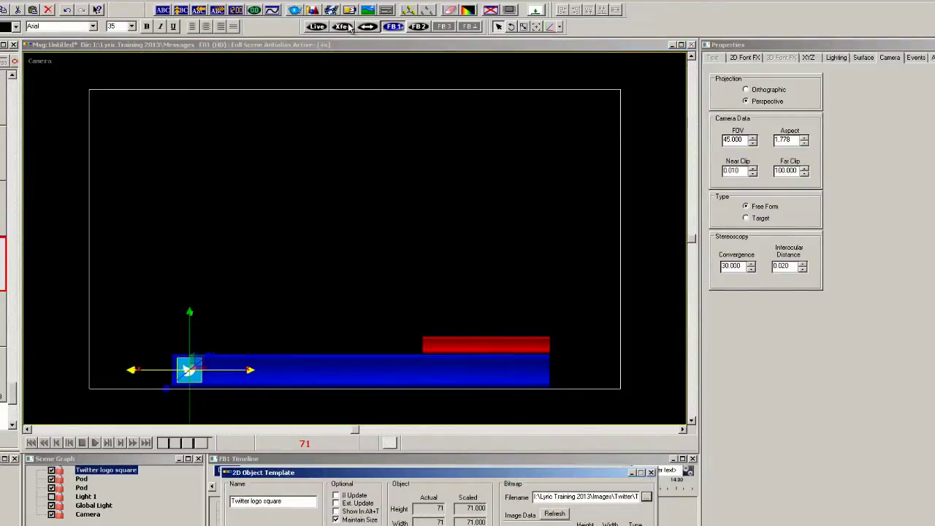
- Add a text object reading 'This is the Twitter Message' and drag it beside the logo
{"action": "left_click", "coordinate": [387, 10]}
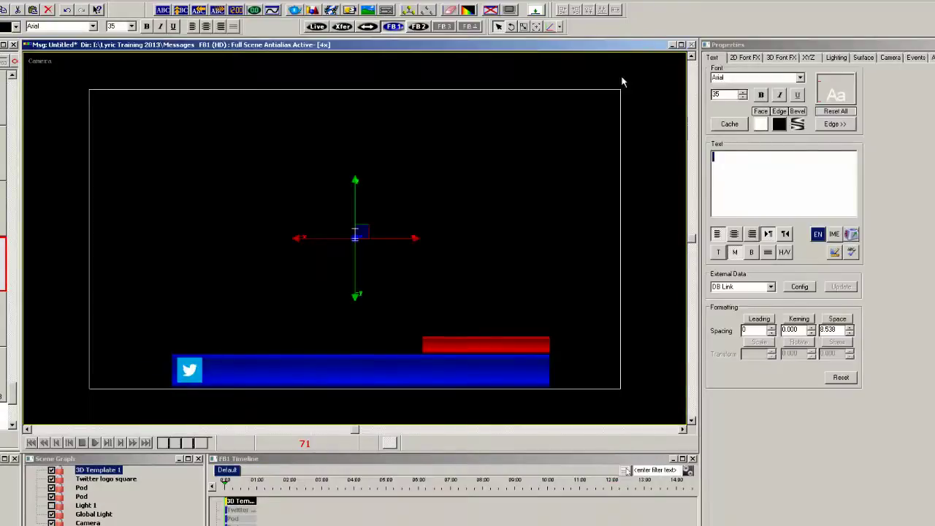
{"action": "left_click", "coordinate": [714, 158]}
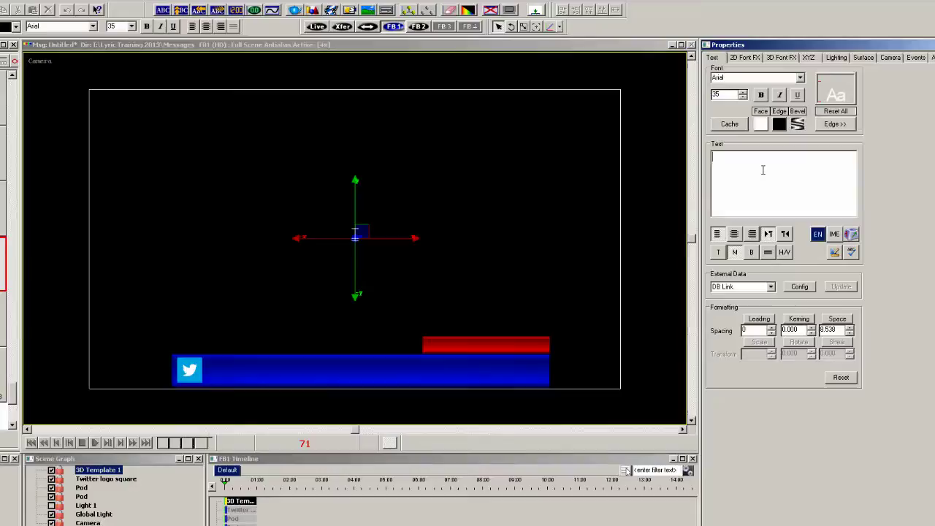
{"action": "type", "text": "This is "}
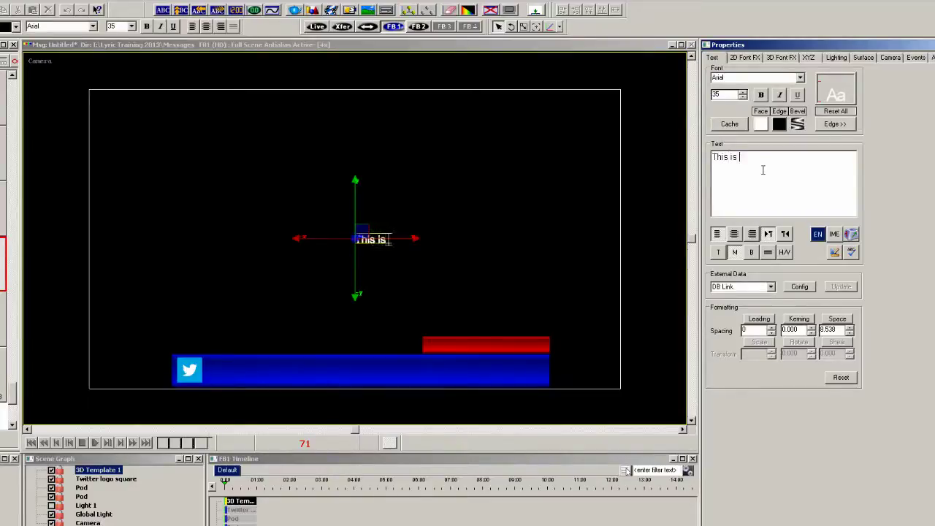
{"action": "type", "text": "the Twitter "}
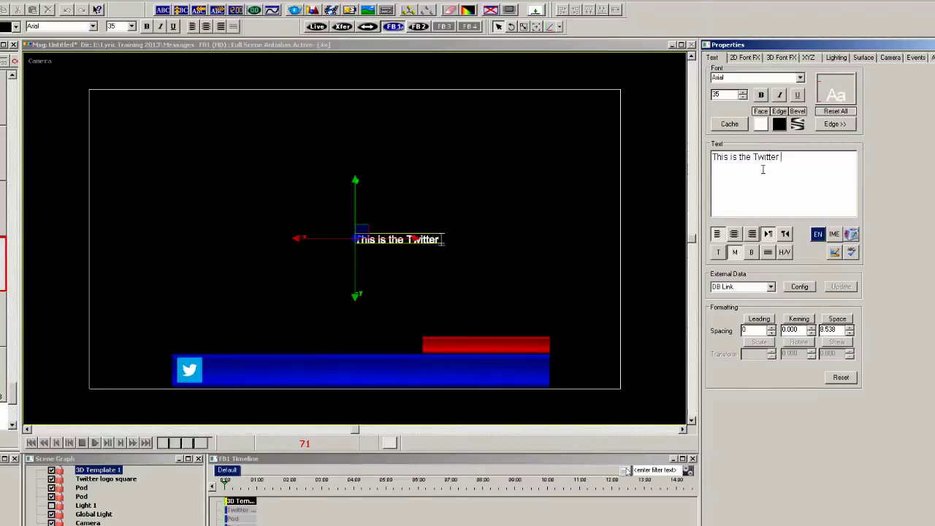
{"action": "type", "text": "Message"}
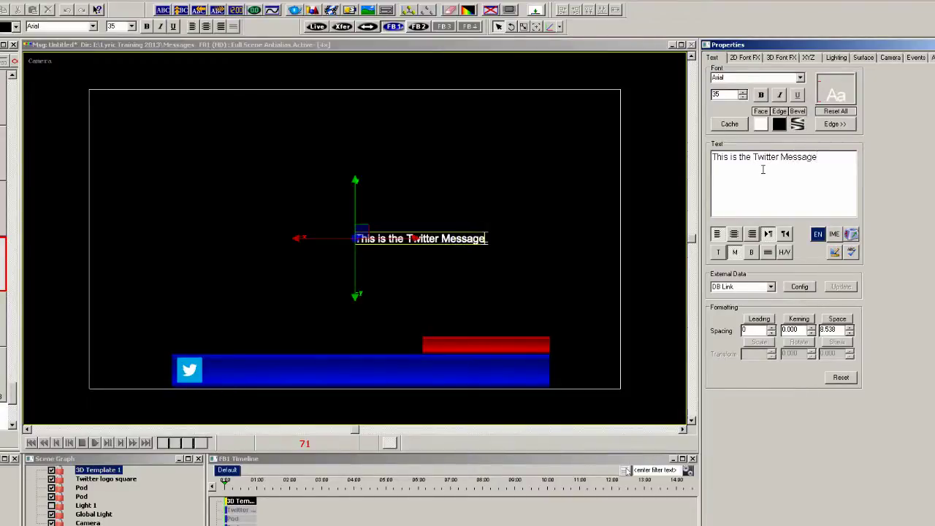
{"action": "left_click", "coordinate": [446, 227]}
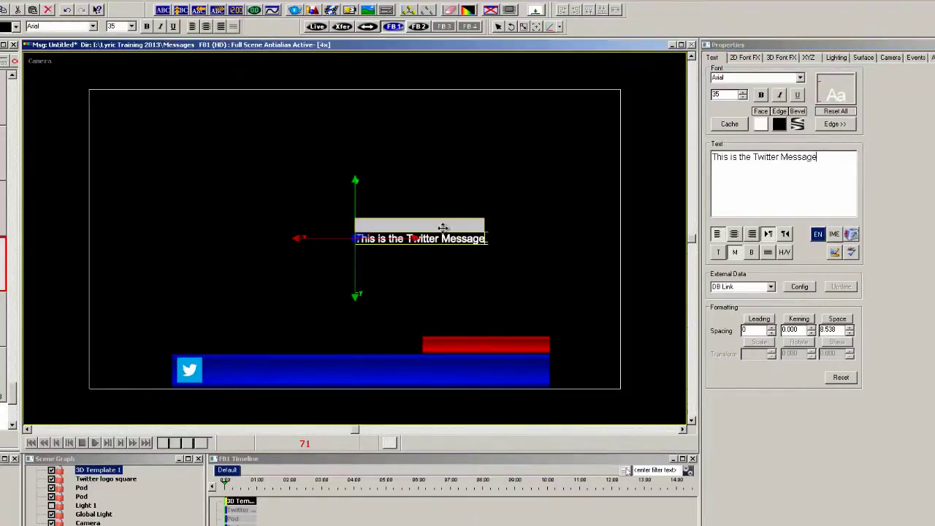
{"action": "left_click_drag", "start_coordinate": [442, 226], "coordinate": [297, 355]}
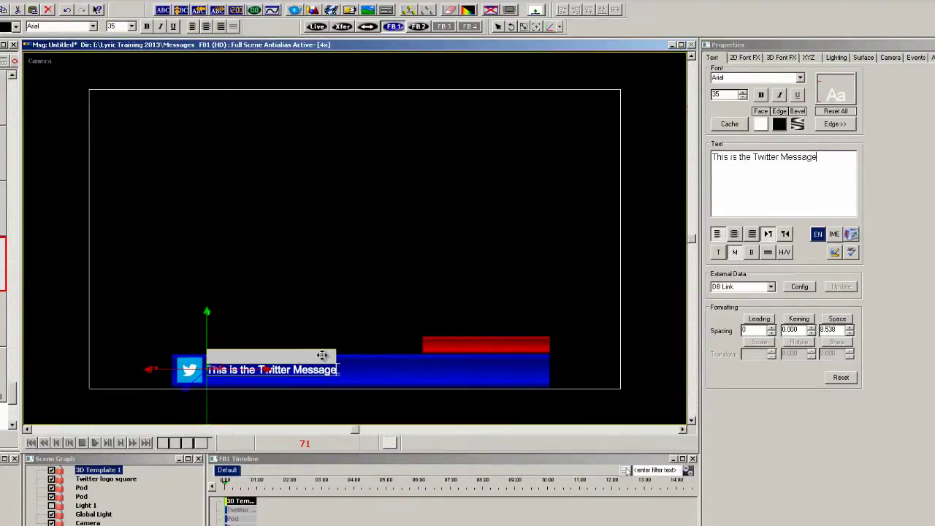
- In 3D Template Properties, enable Size To Fit W and Wrap, and enlarge Height to two rows
{"action": "right_click", "coordinate": [111, 471]}
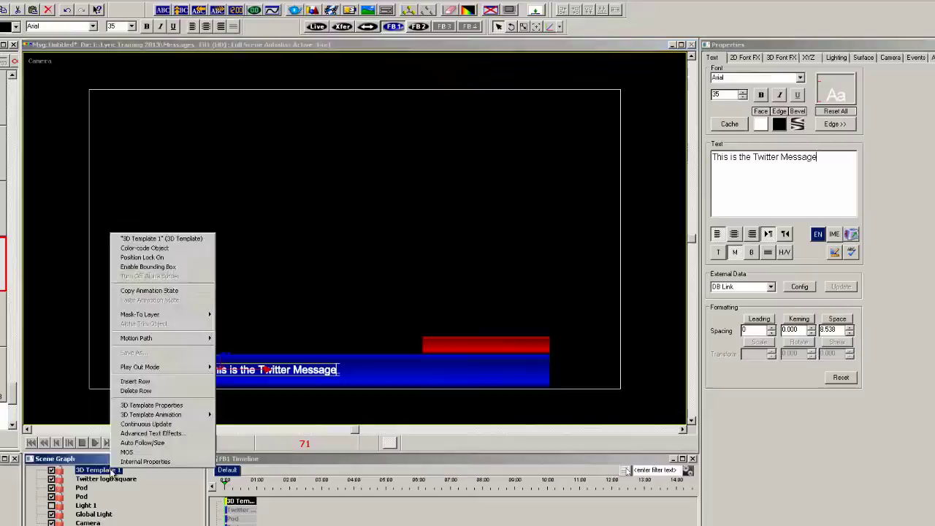
{"action": "left_click", "coordinate": [146, 402]}
{"action": "left_click", "coordinate": [602, 487]}
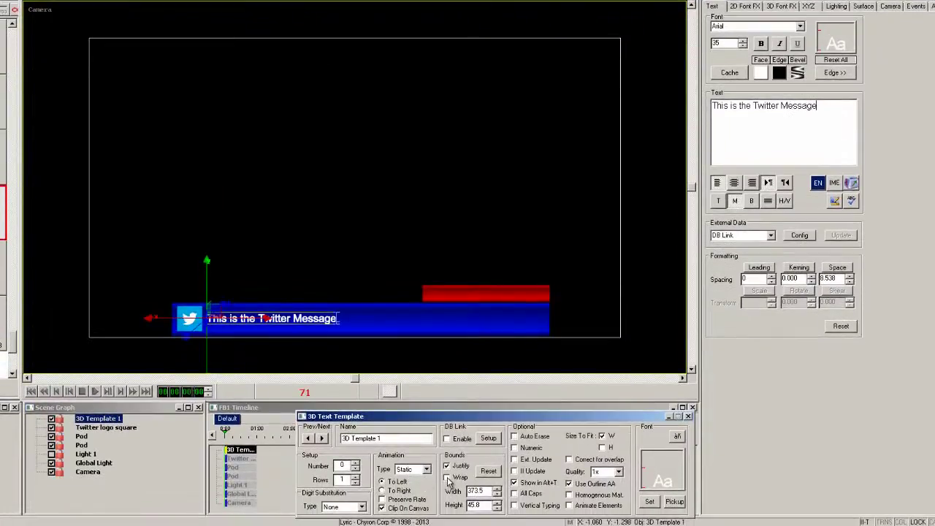
{"action": "left_click", "coordinate": [446, 478]}
{"action": "left_click_drag", "start_coordinate": [497, 505], "coordinate": [568, 517]}
- Append 'and it will wrap around to the second row if the text is longer', nudge it down, enable Auto Erase
{"action": "left_click", "coordinate": [818, 108]}
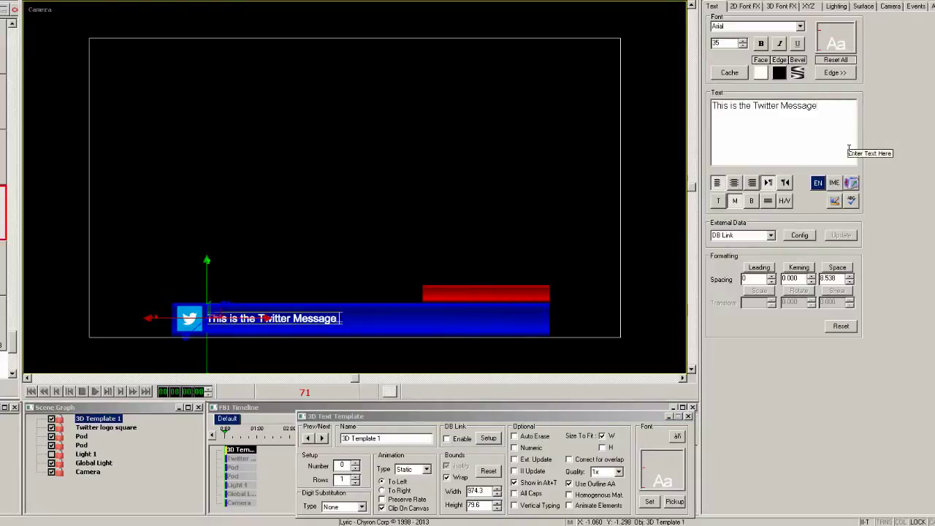
{"action": "type", "text": "and it"}
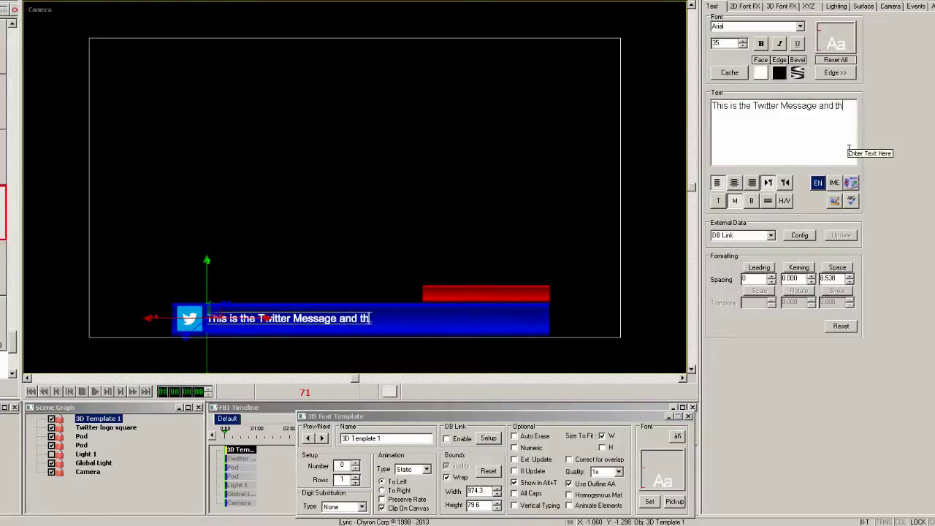
{"action": "type", "text": " will wrap around to the second row if t"}
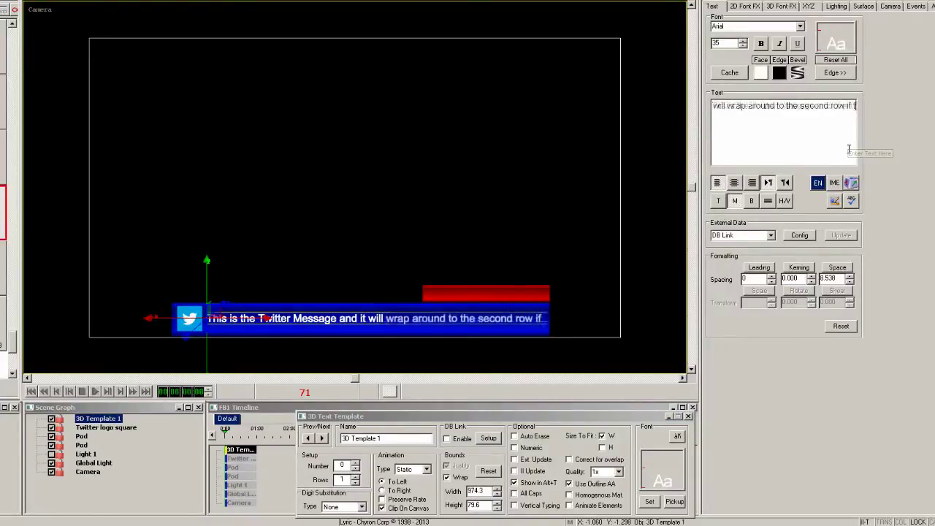
{"action": "type", "text": "he text"}
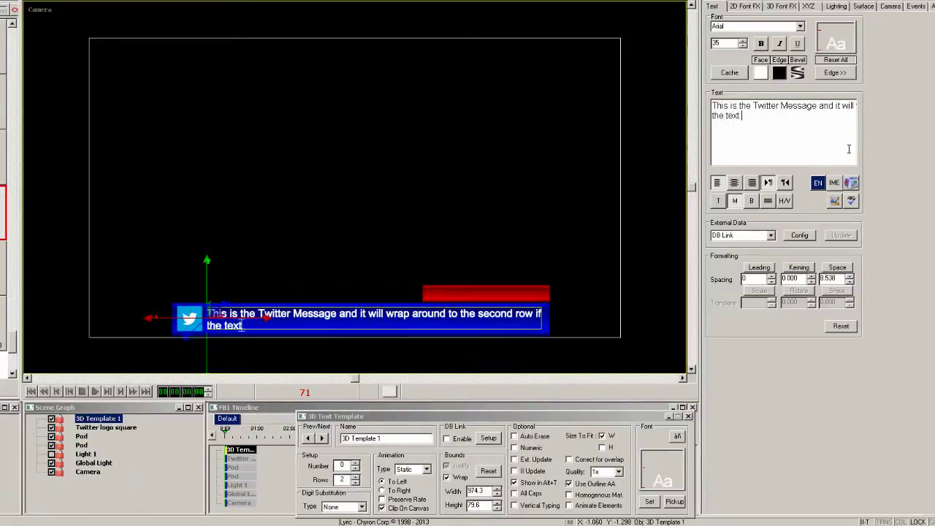
{"action": "type", "text": " is longer"}
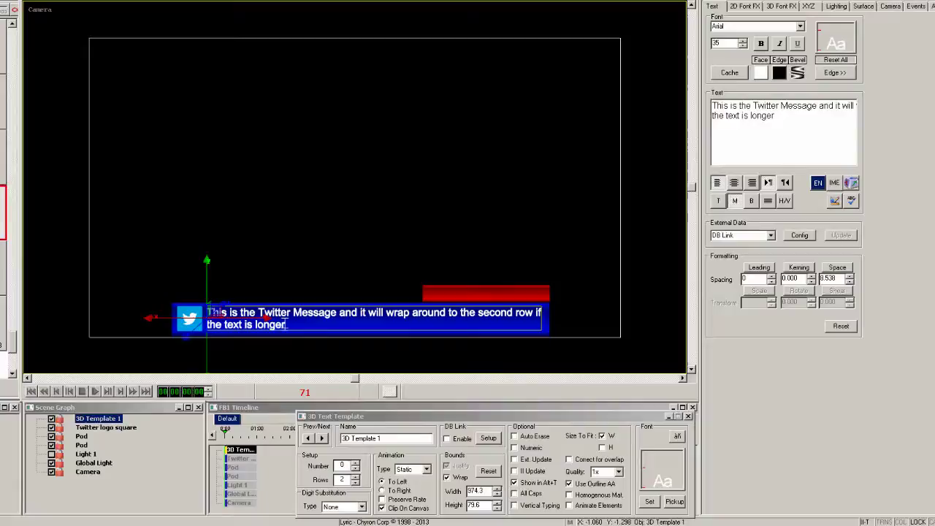
{"action": "left_click", "coordinate": [807, 7]}
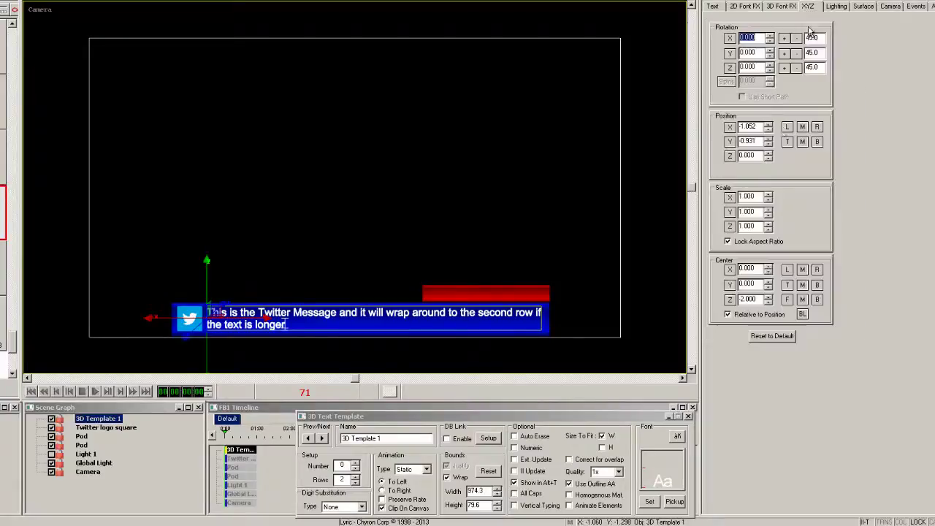
{"action": "left_click", "coordinate": [768, 144]}
{"action": "left_click", "coordinate": [766, 143]}
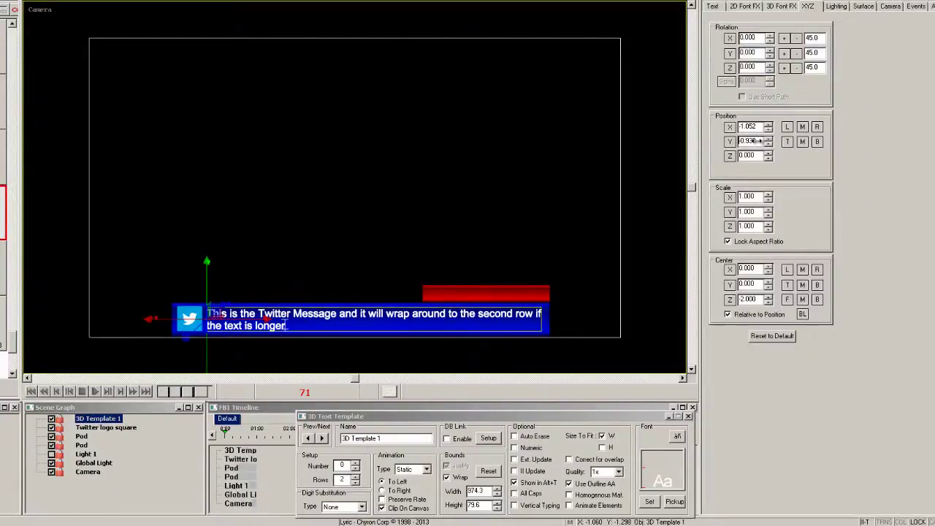
{"action": "left_click", "coordinate": [515, 436]}
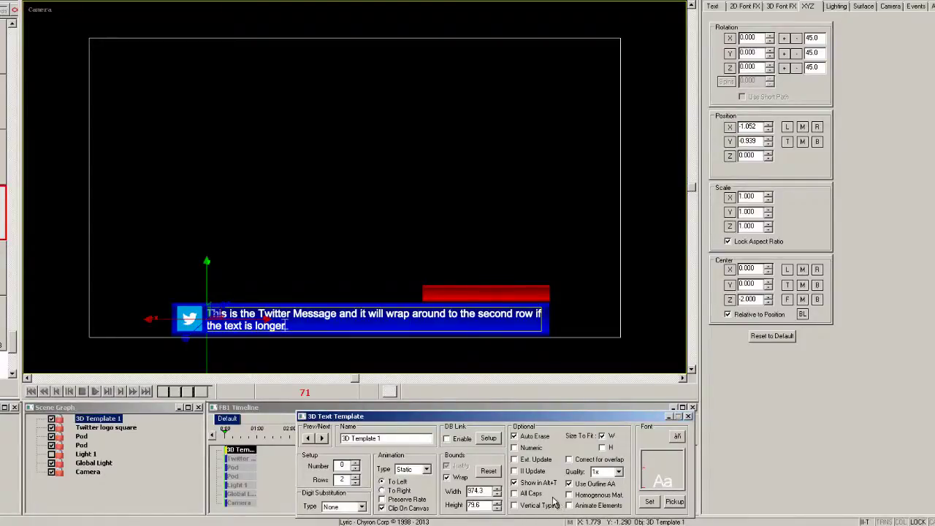
{"action": "left_click", "coordinate": [151, 355]}
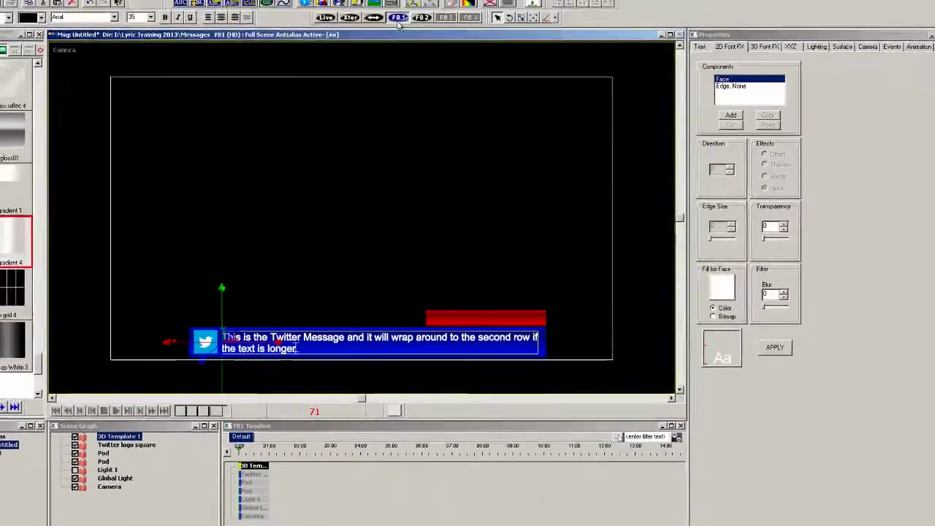
- Add a second text object 'Q' and move it onto the red bar, constrained to X
{"action": "left_click", "coordinate": [510, 33]}
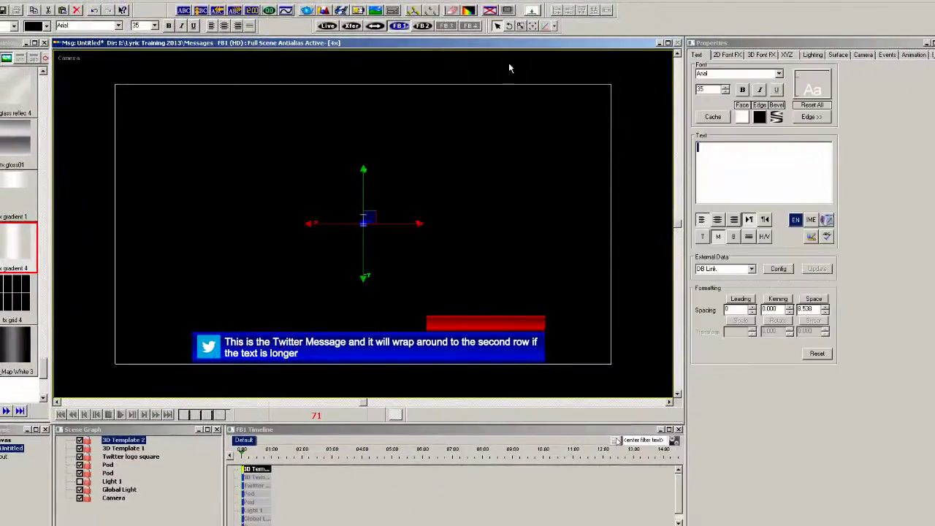
{"action": "left_click", "coordinate": [700, 161]}
{"action": "type", "text": "Q"}
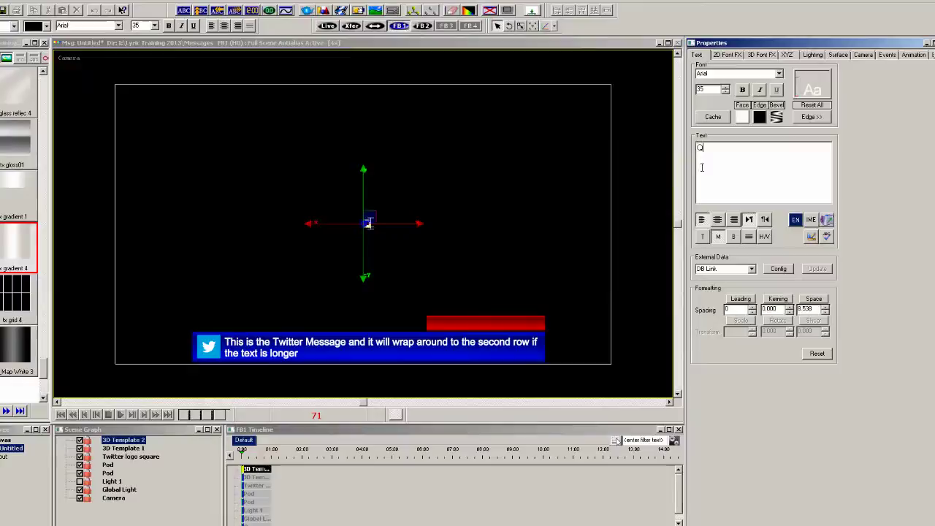
{"action": "left_click", "coordinate": [368, 212]}
{"action": "left_click_drag", "start_coordinate": [368, 211], "coordinate": [433, 310]}
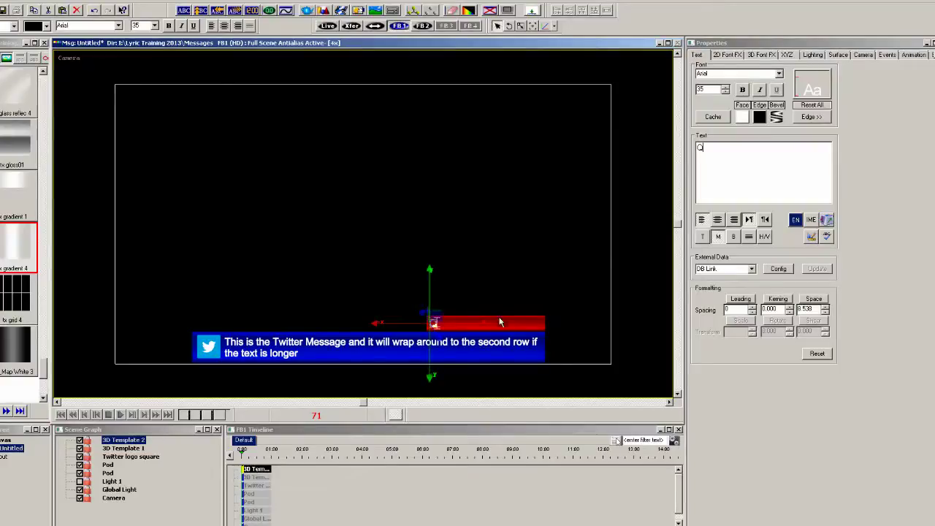
{"action": "left_click", "coordinate": [438, 323]}
- Replace the placeholder 'Q' in 3D Template 2 with '@'
{"action": "left_click", "coordinate": [130, 448]}
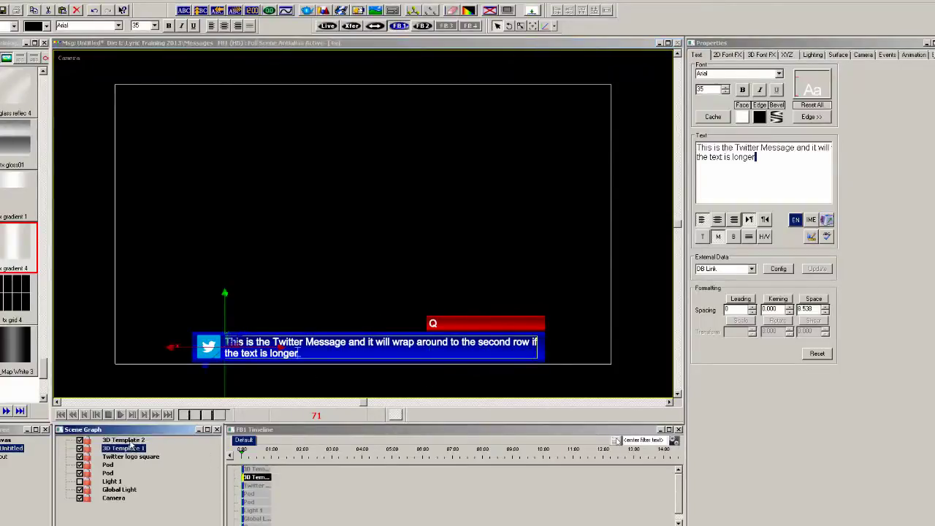
{"action": "left_click", "coordinate": [130, 440]}
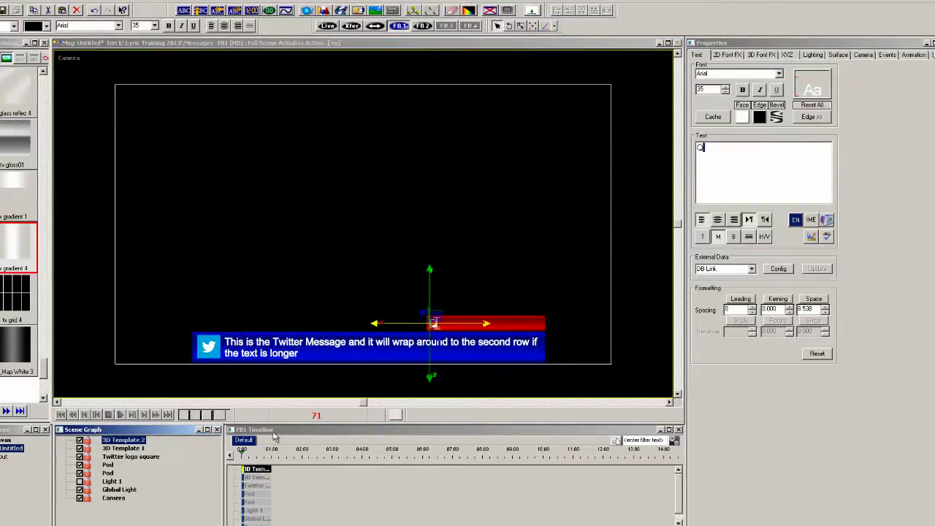
{"action": "left_click_drag", "start_coordinate": [714, 151], "coordinate": [684, 149]}
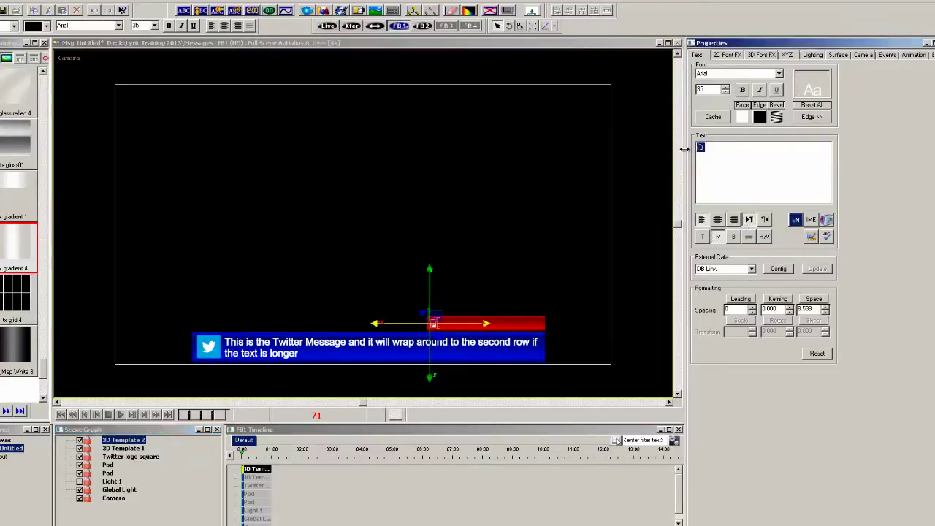
{"action": "type", "text": "@"}
- Duplicate the '@' text and shift the copy right to Position X about 0.597
{"action": "left_click", "coordinate": [137, 449]}
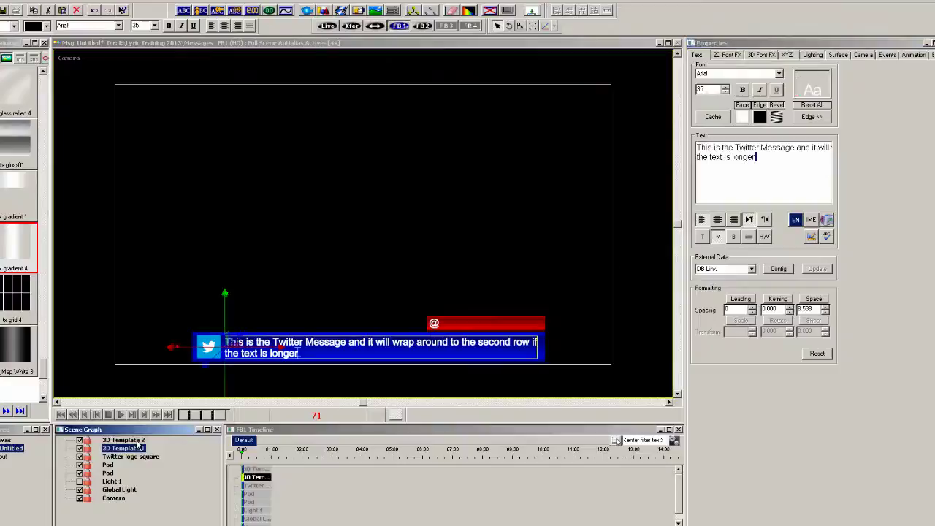
{"action": "left_click", "coordinate": [147, 443]}
{"action": "key", "text": "ctrl+d"}
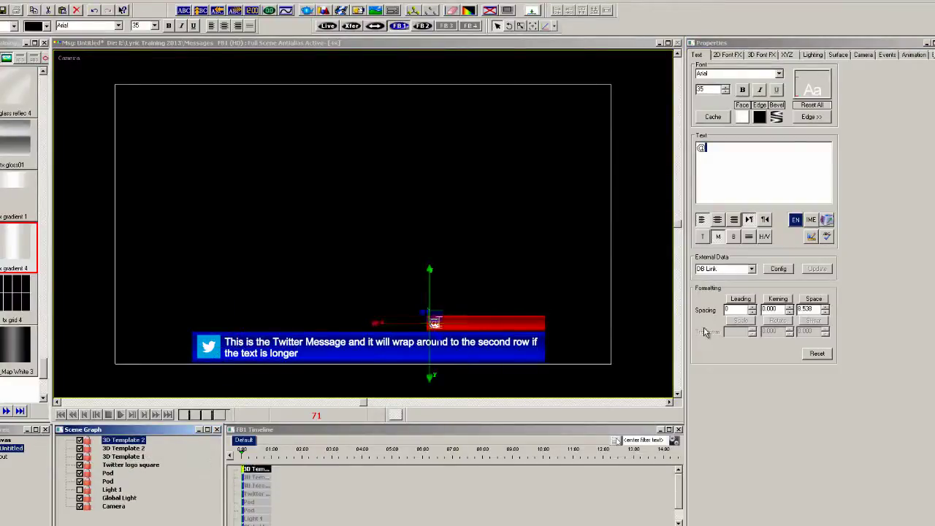
{"action": "left_click", "coordinate": [787, 54]}
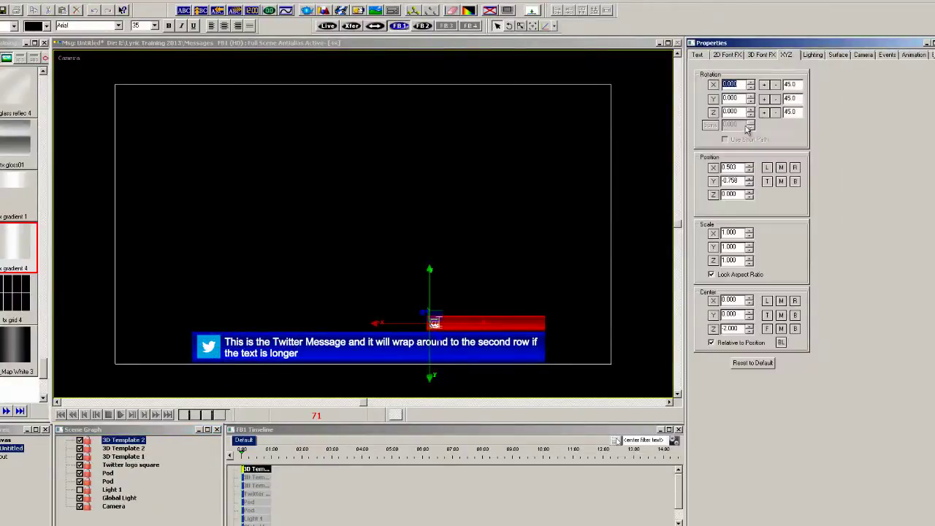
{"action": "left_click_drag", "start_coordinate": [749, 166], "coordinate": [750, 175]}
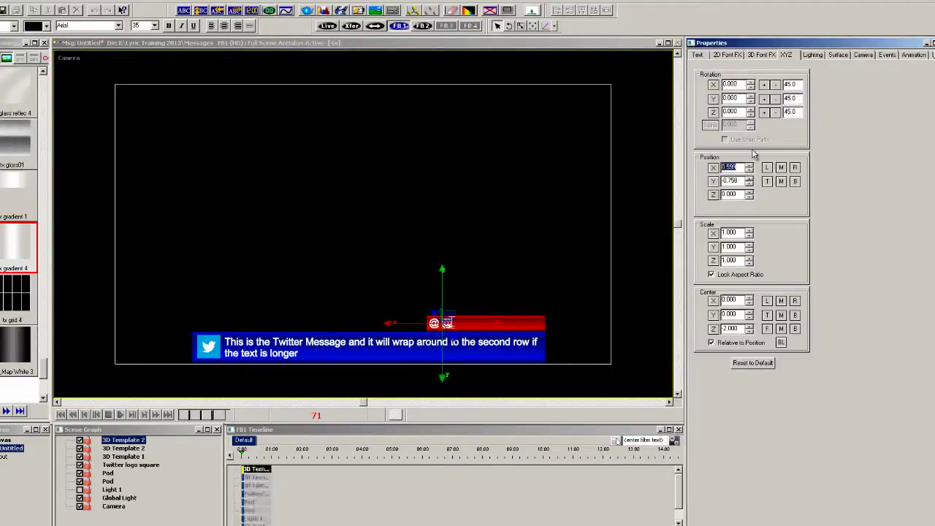
- Change the copy's text from '@' to 'Twitter Name'
{"action": "left_click", "coordinate": [697, 56]}
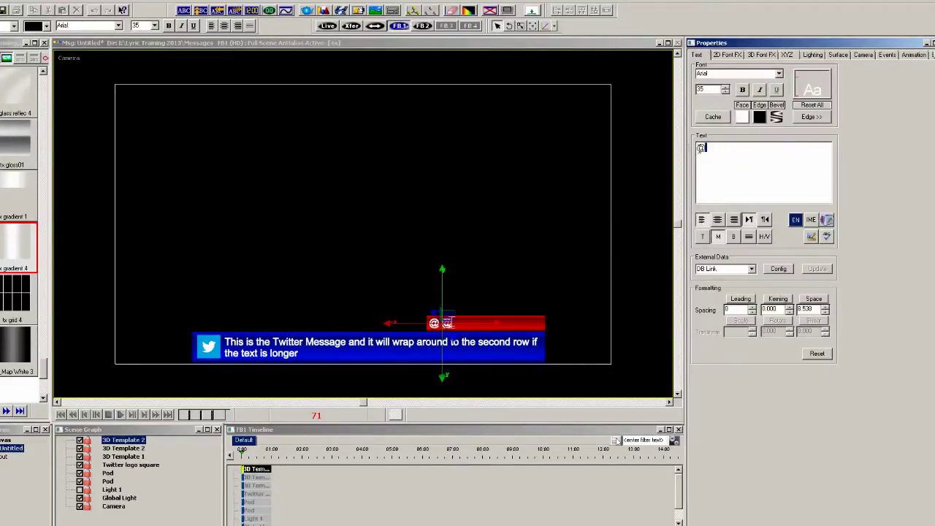
{"action": "left_click_drag", "start_coordinate": [703, 148], "coordinate": [685, 147]}
{"action": "type", "text": "Twitter Name"}
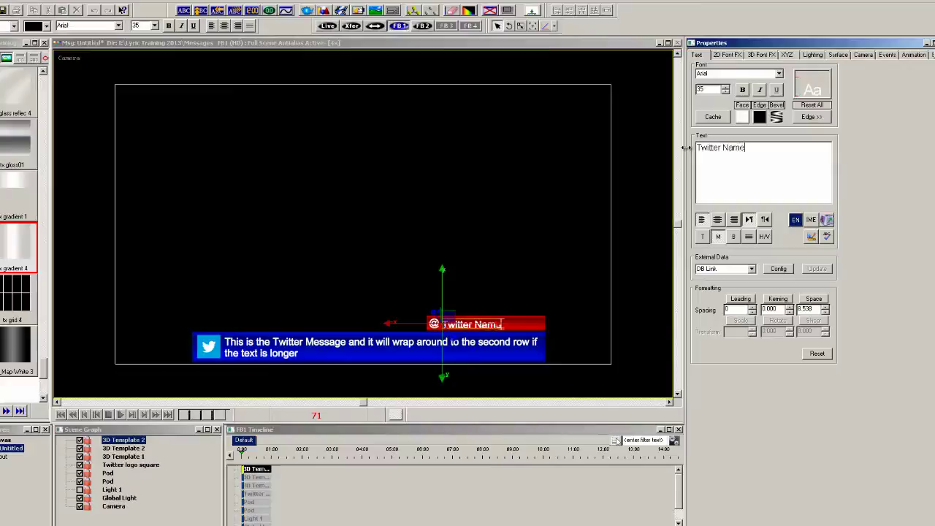
- In the Twitter Name template properties, turn on Size To Fit with width 312.5 and enable Auto Erase
{"action": "right_click", "coordinate": [136, 441]}
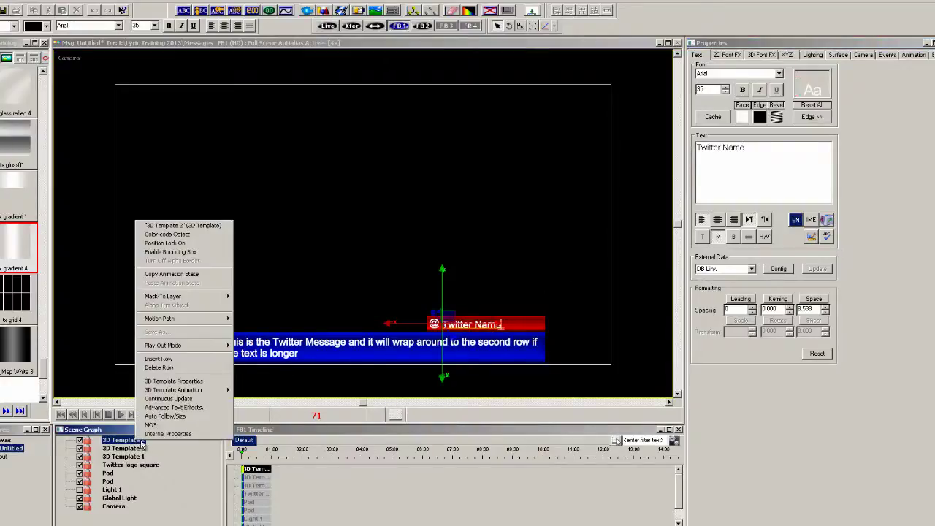
{"action": "left_click", "coordinate": [164, 384]}
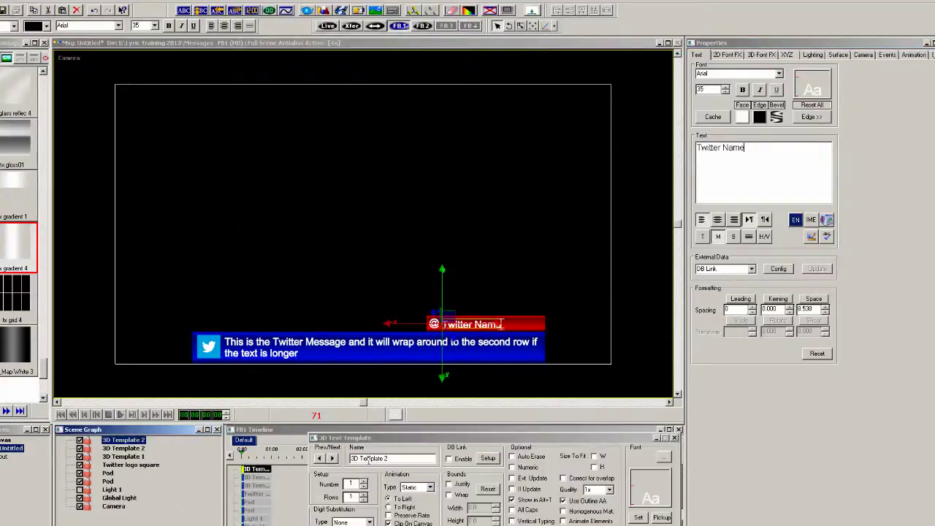
{"action": "left_click", "coordinate": [594, 457]}
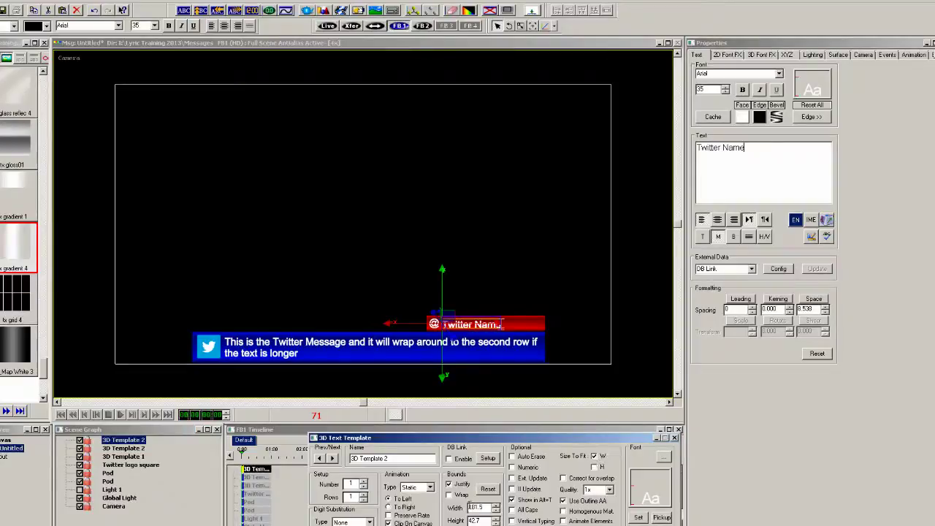
{"action": "type", "text": "299.5"}
{"action": "key", "text": "Return"}
{"action": "left_click", "coordinate": [513, 457]}
{"action": "left_click", "coordinate": [340, 173]}
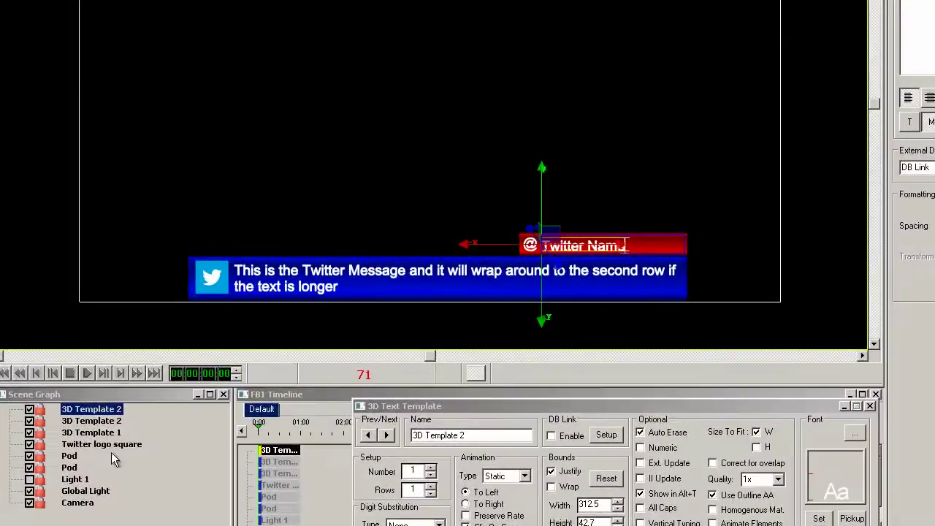
- Rename the message text object to 'Message' and the @ text object to '@ Symbol'
{"action": "left_click", "coordinate": [126, 458]}
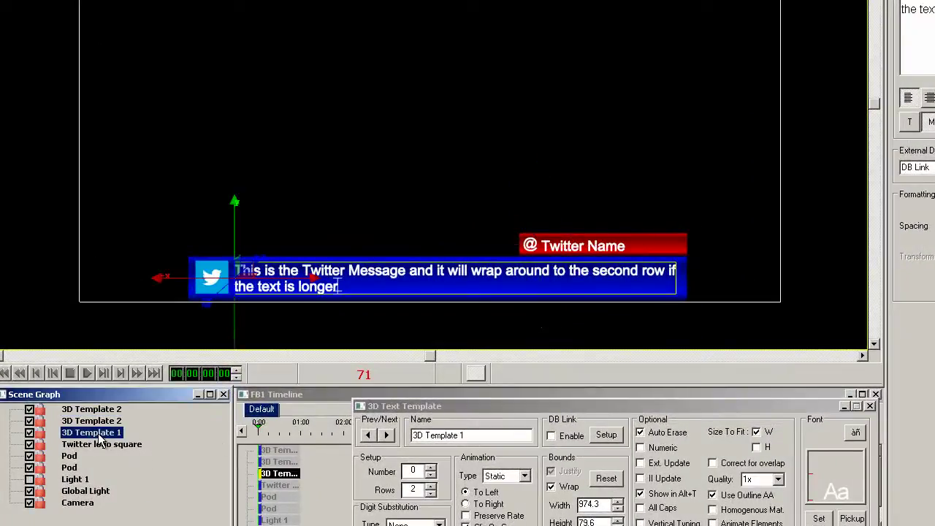
{"action": "left_click", "coordinate": [103, 433]}
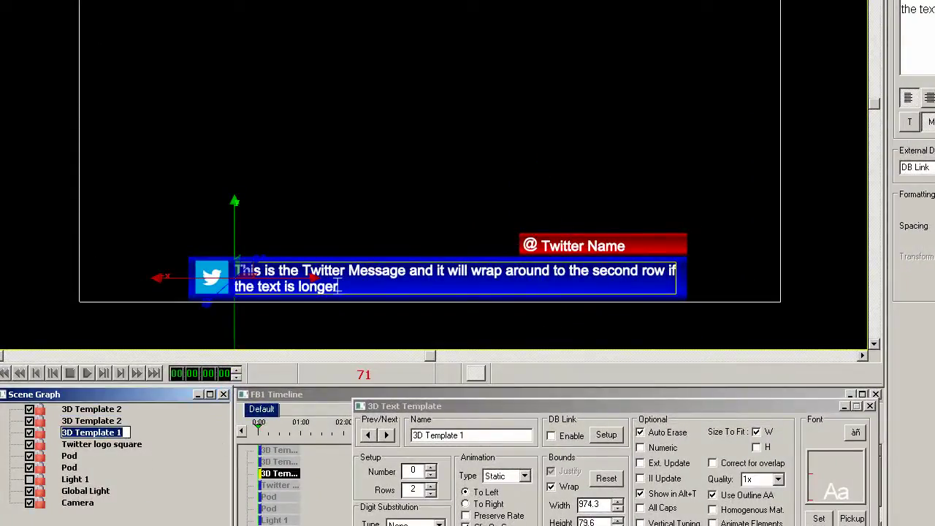
{"action": "type", "text": "Message"}
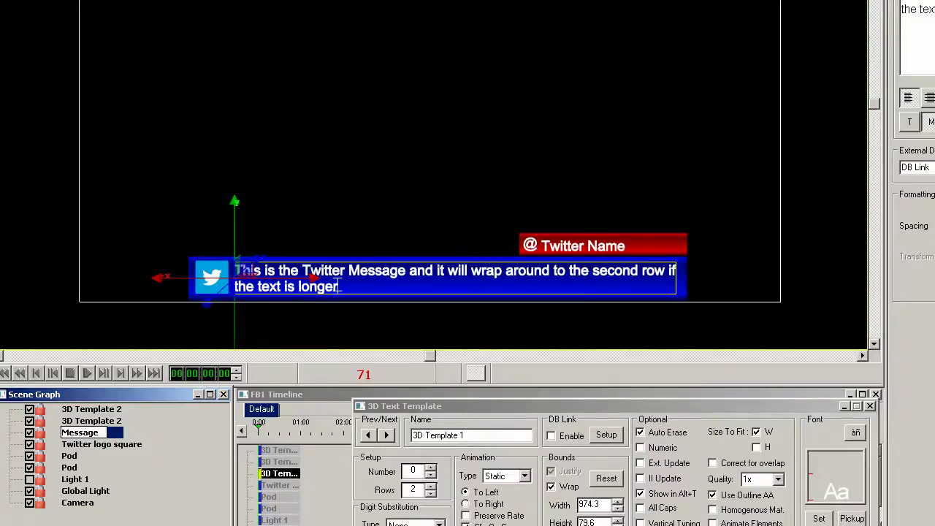
{"action": "left_click", "coordinate": [92, 422]}
{"action": "left_click", "coordinate": [101, 422]}
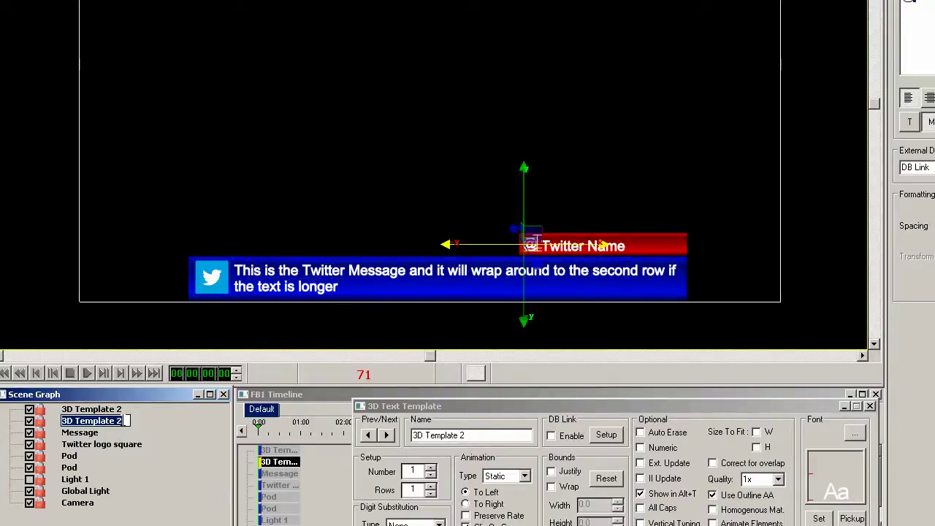
{"action": "type", "text": "A"}
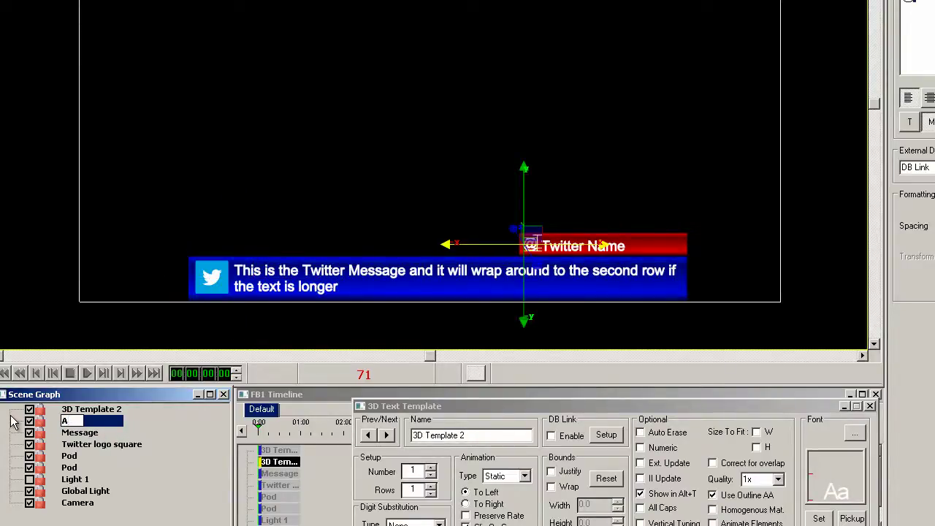
{"action": "type", "text": "@ Symbol"}
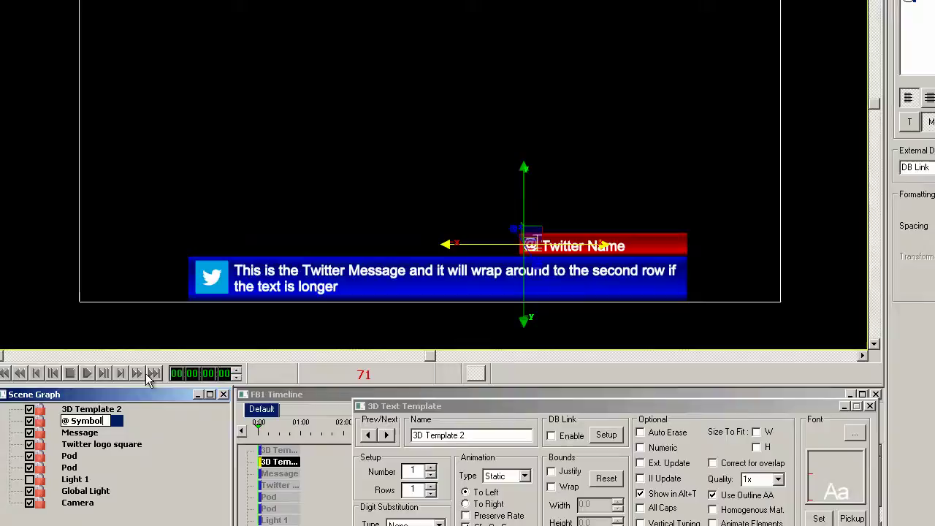
{"action": "left_click", "coordinate": [69, 468]}
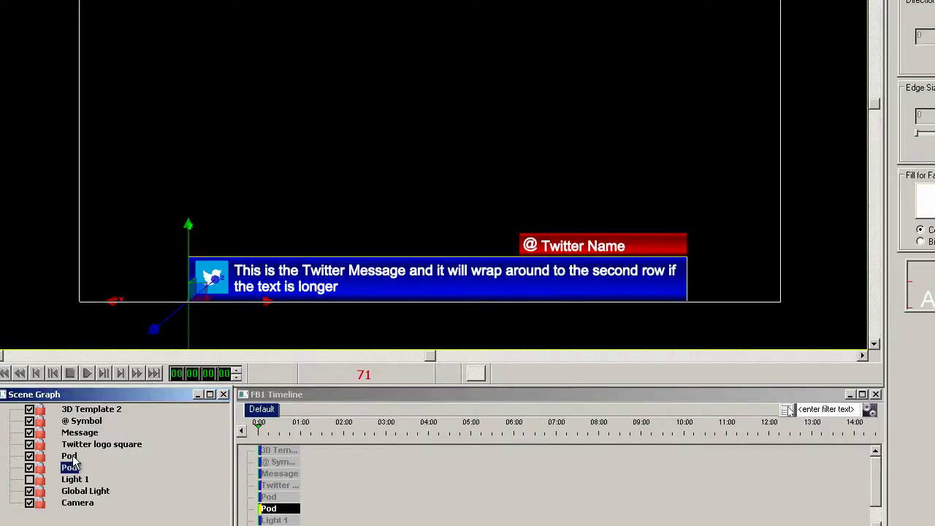
- Rename the Twitter logo object to 'Image' and the Twitter Name text object to 'Username'
{"action": "left_click", "coordinate": [95, 447]}
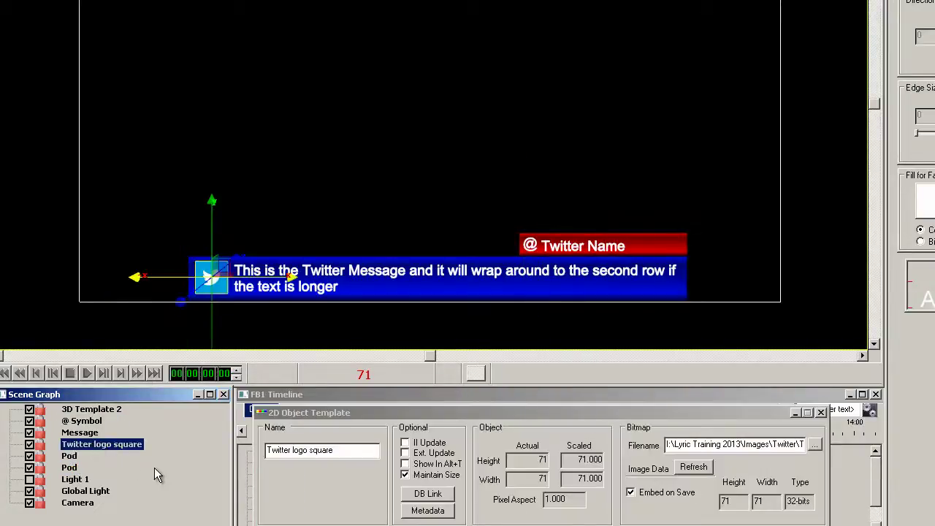
{"action": "key", "text": "F2"}
{"action": "type", "text": "Image"}
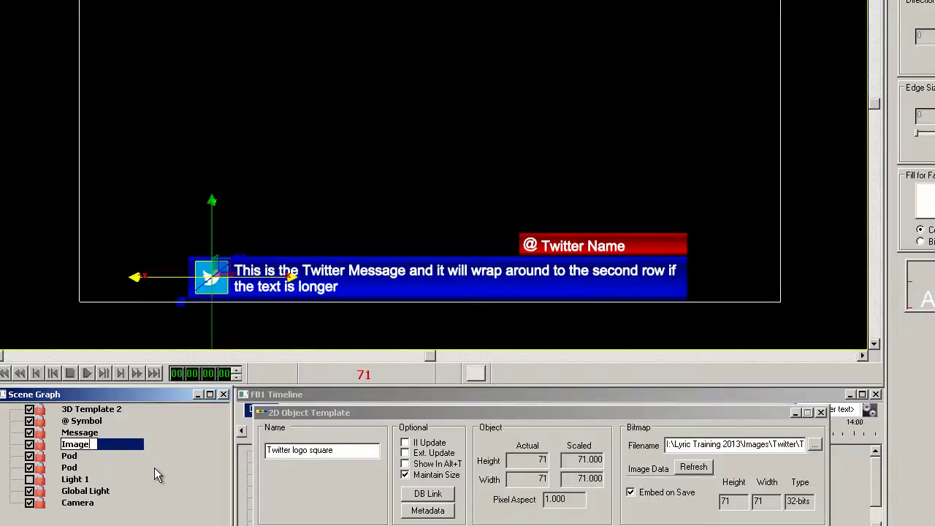
{"action": "key", "text": "Return"}
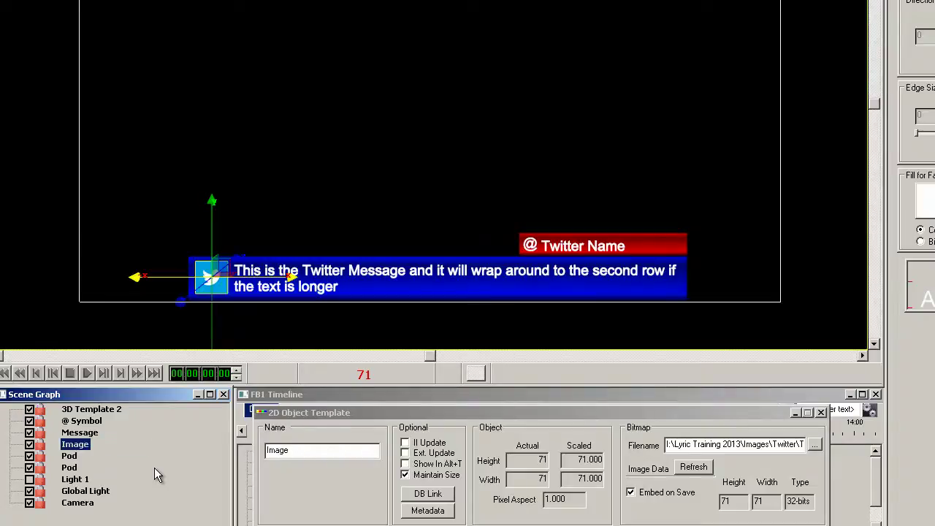
{"action": "left_click", "coordinate": [101, 410]}
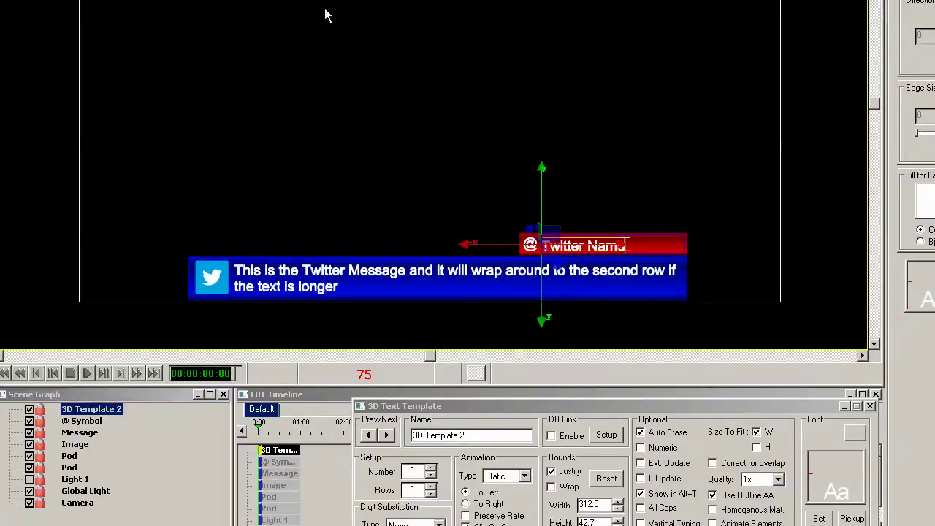
{"action": "left_click", "coordinate": [104, 411]}
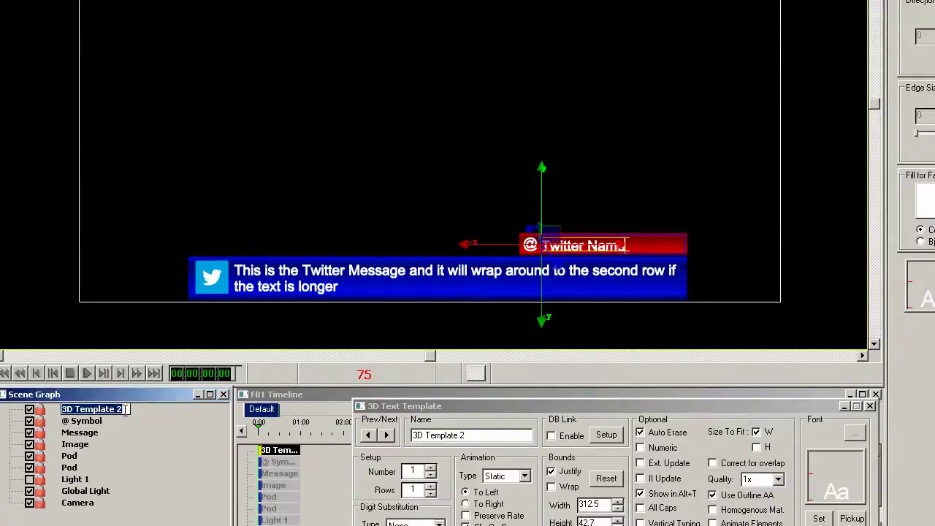
{"action": "type", "text": "User"}
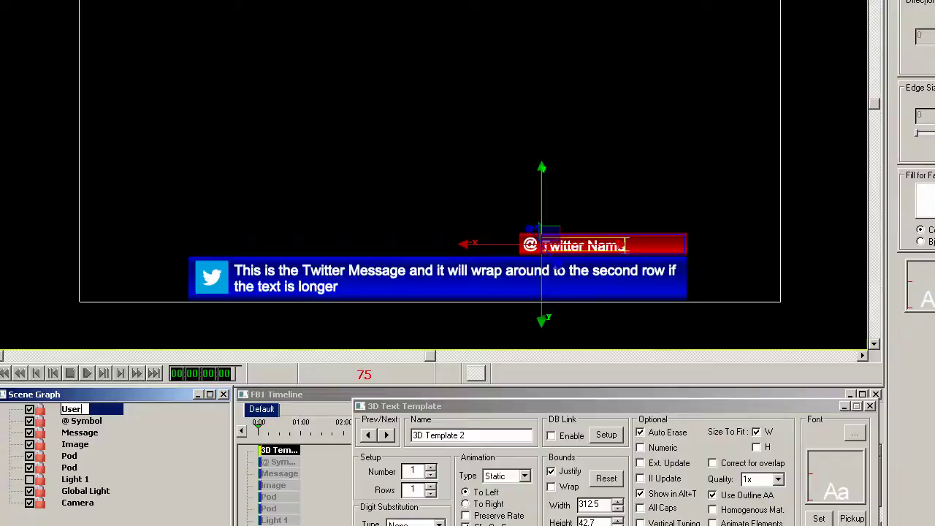
{"action": "type", "text": "name"}
{"action": "key", "text": "Return"}
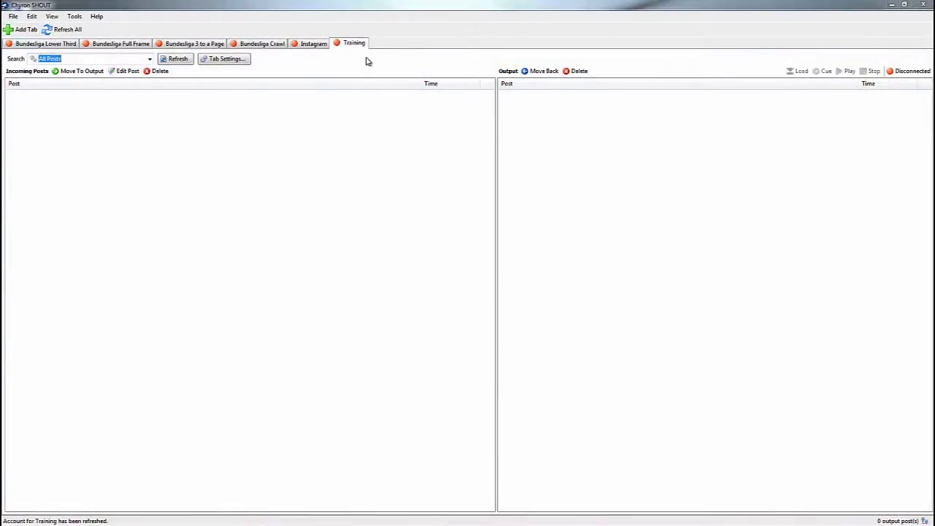
- In the Training tab settings, check 'Remove URLs from posts that are moved to output', then view Input
{"action": "left_click", "coordinate": [217, 60]}
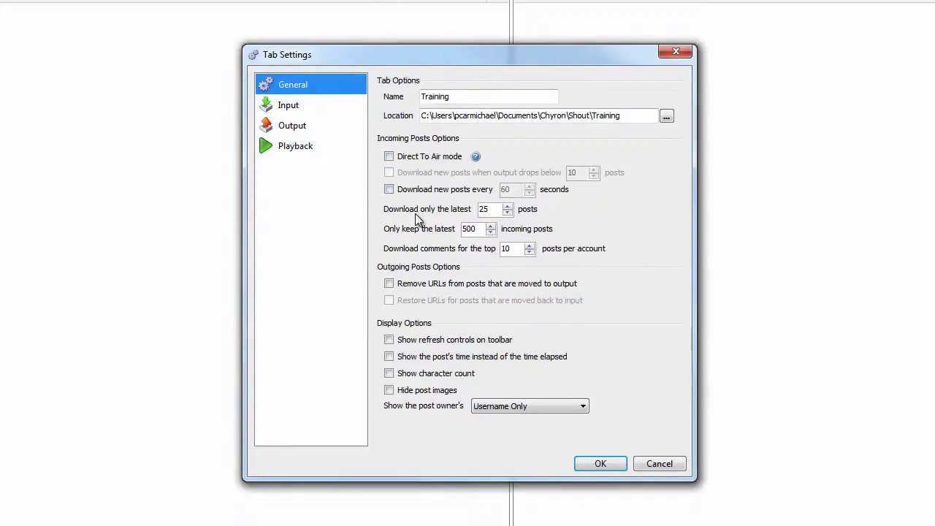
{"action": "left_click", "coordinate": [389, 285]}
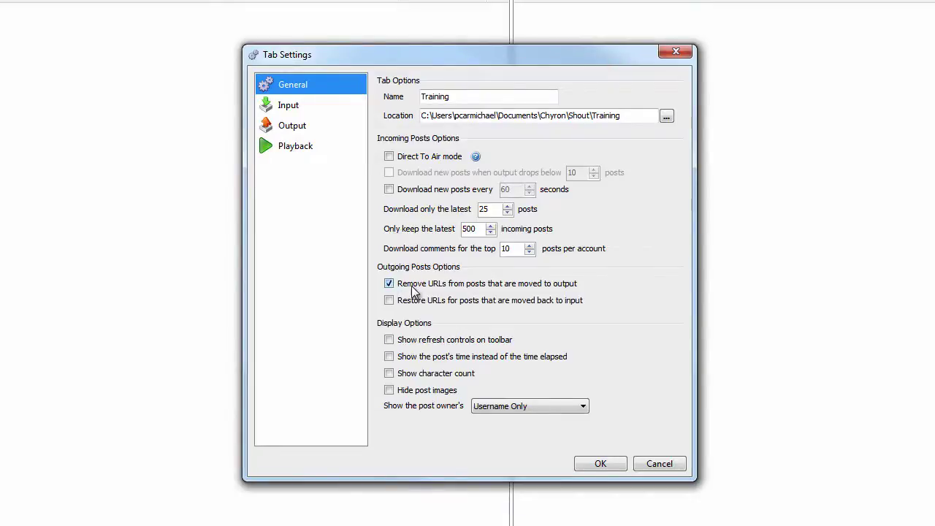
{"action": "left_click", "coordinate": [288, 110]}
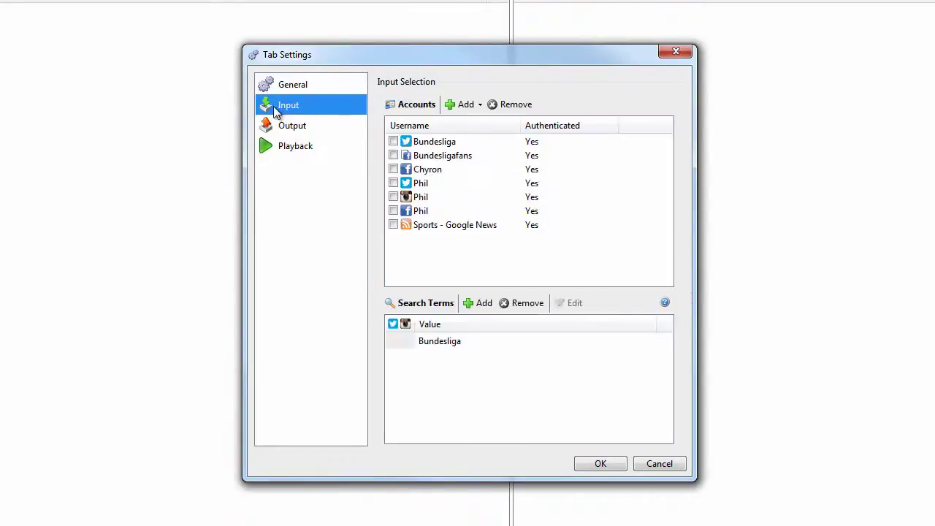
- Use the Bundesliga Twitter account and the Bundesliga search term on Twitter as input sources
{"action": "left_click", "coordinate": [394, 143]}
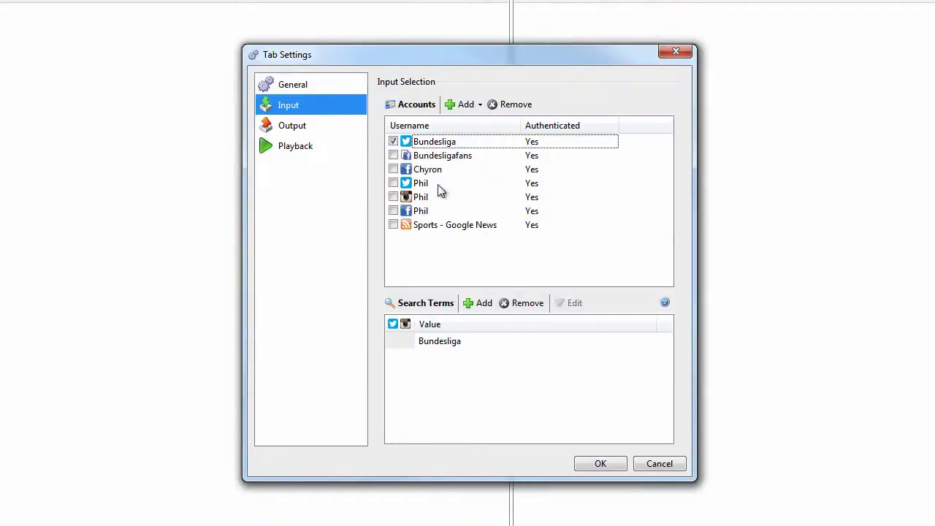
{"action": "left_click", "coordinate": [393, 342]}
{"action": "left_click", "coordinate": [393, 342]}
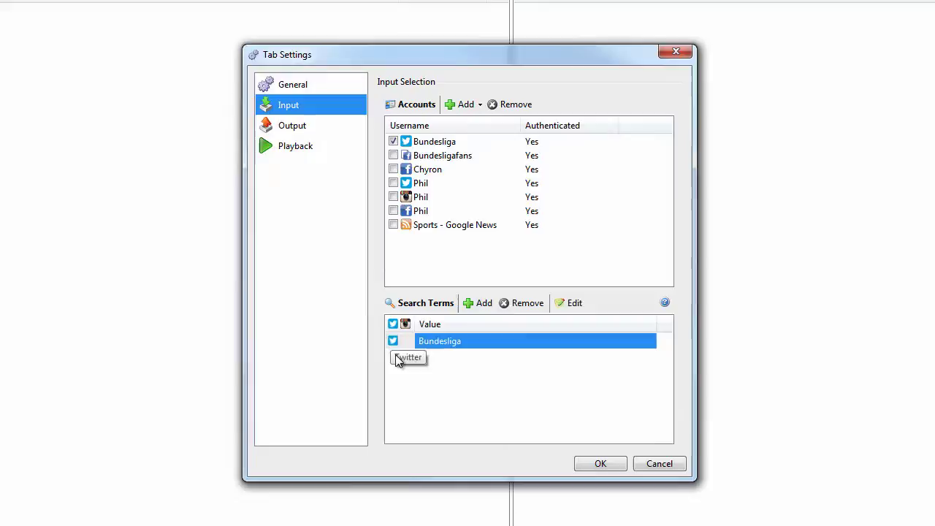
- Add an Image column with the <image> tag to the tab's output columns
{"action": "left_click", "coordinate": [289, 128]}
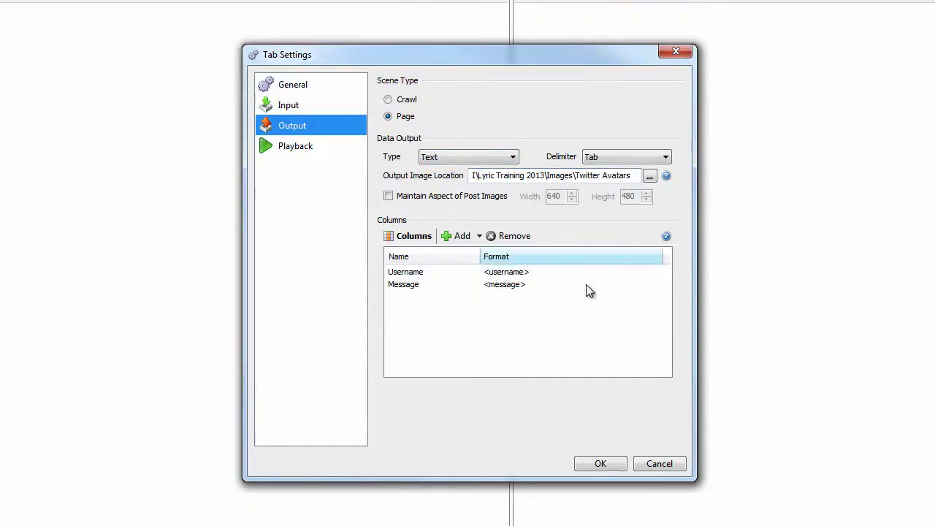
{"action": "left_click", "coordinate": [409, 274]}
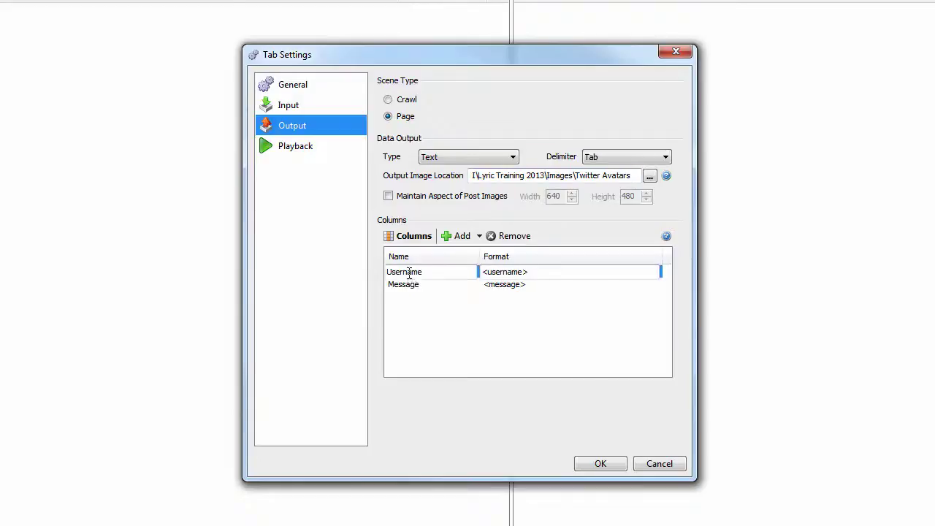
{"action": "left_click", "coordinate": [411, 288]}
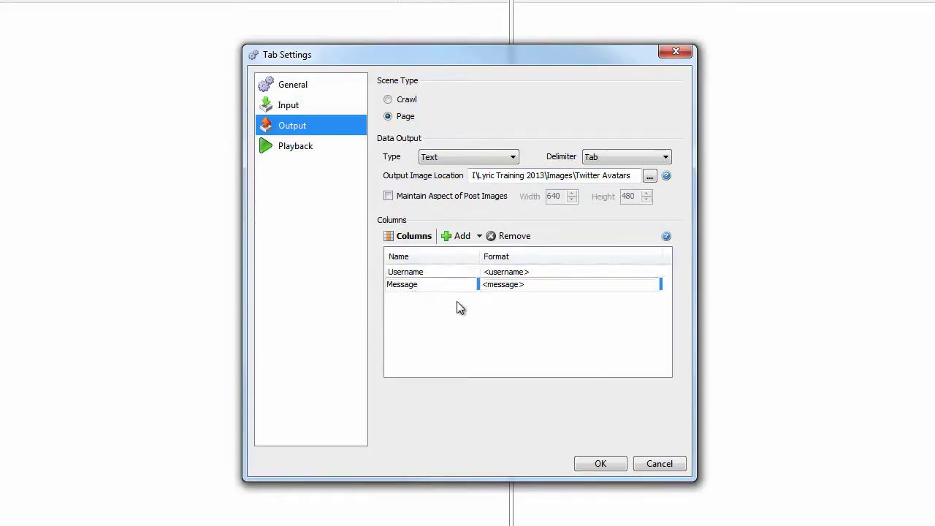
{"action": "left_click", "coordinate": [479, 236]}
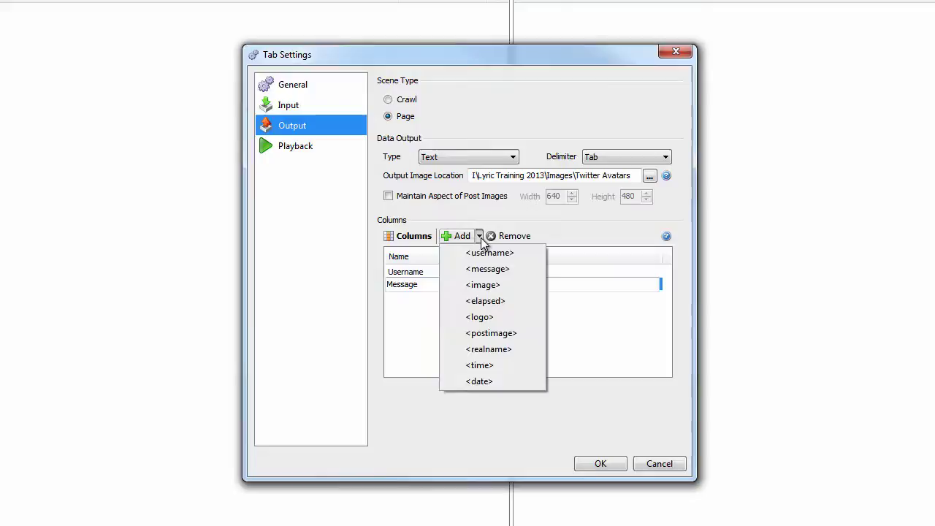
{"action": "left_click", "coordinate": [477, 290]}
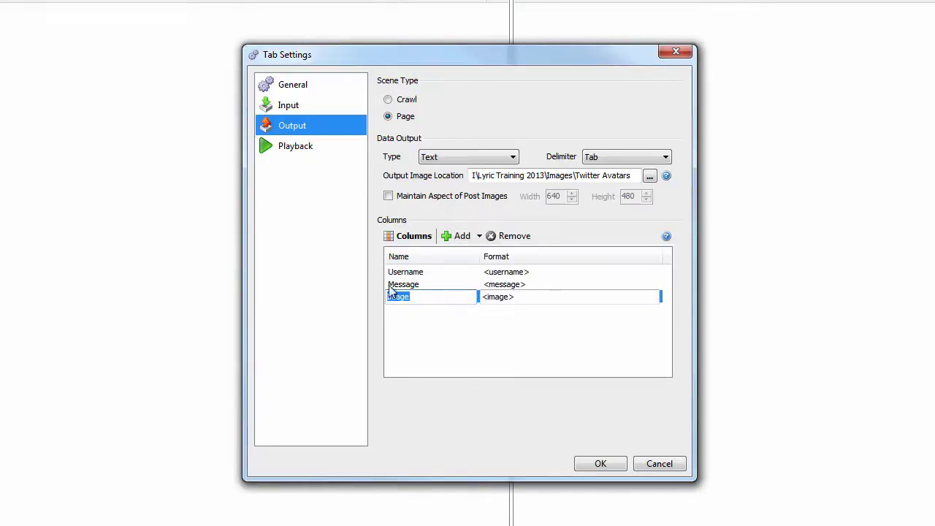
{"action": "left_click", "coordinate": [291, 148]}
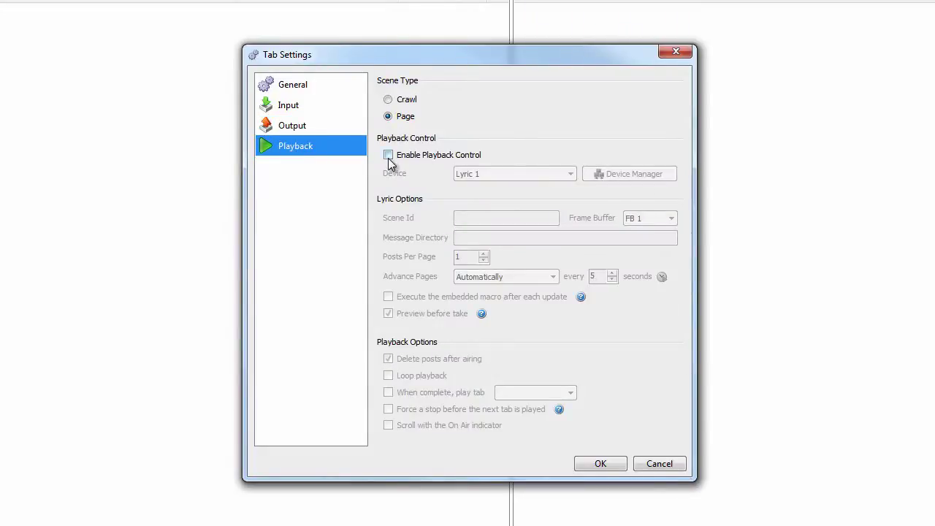
- Enable playback control and connect the tab to the Lyric 1 device in Device Manager
{"action": "left_click", "coordinate": [388, 156]}
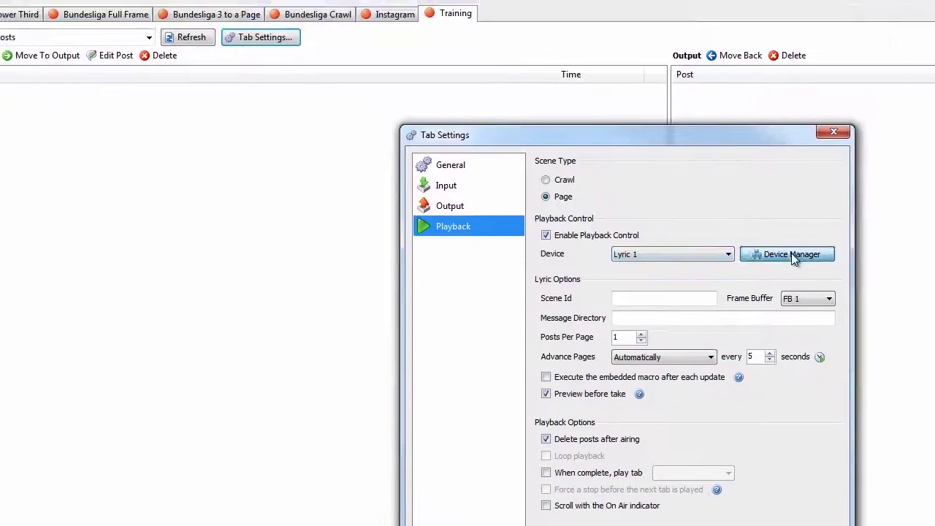
{"action": "left_click", "coordinate": [630, 174]}
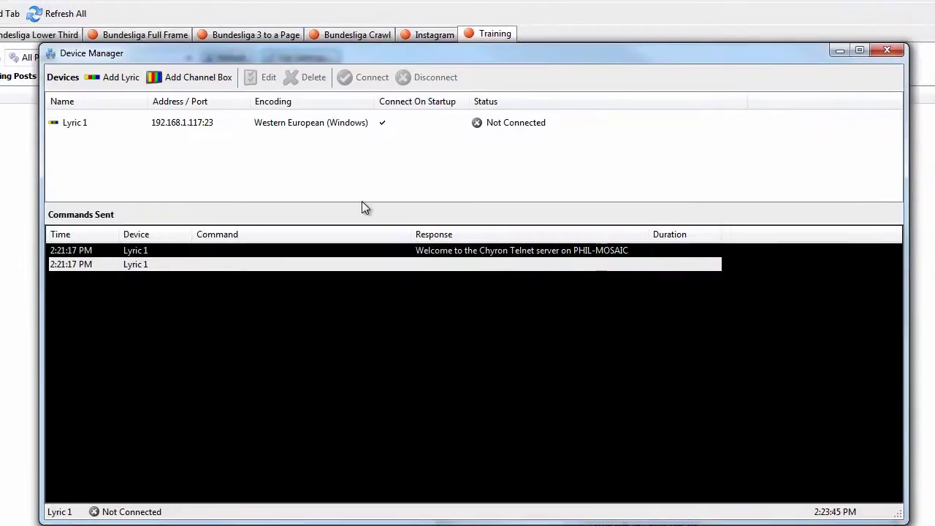
{"action": "left_click", "coordinate": [77, 126]}
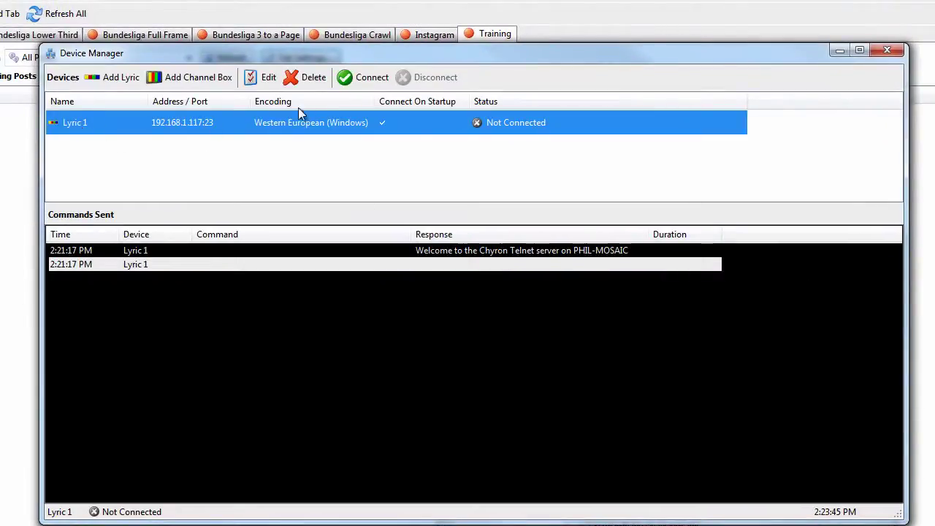
{"action": "left_click", "coordinate": [260, 77]}
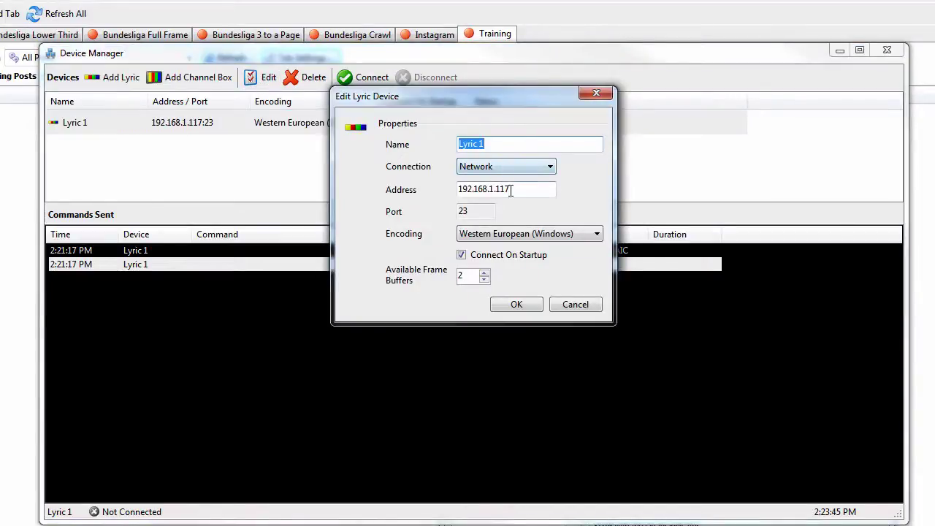
{"action": "left_click", "coordinate": [516, 305]}
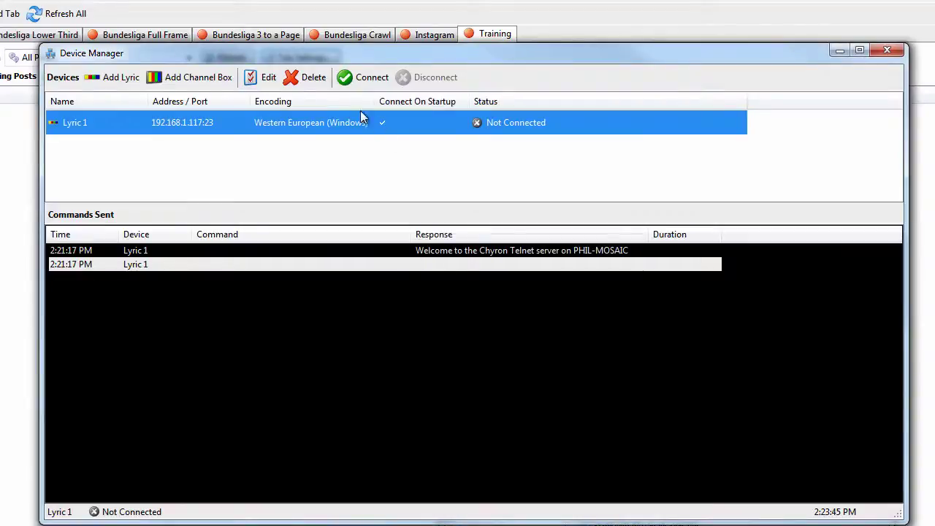
{"action": "left_click", "coordinate": [343, 78]}
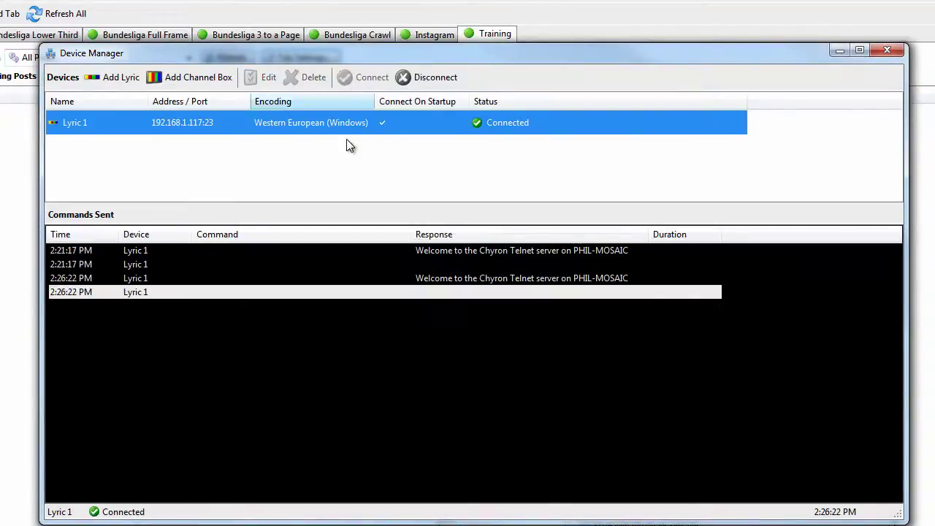
{"action": "left_click", "coordinate": [887, 50]}
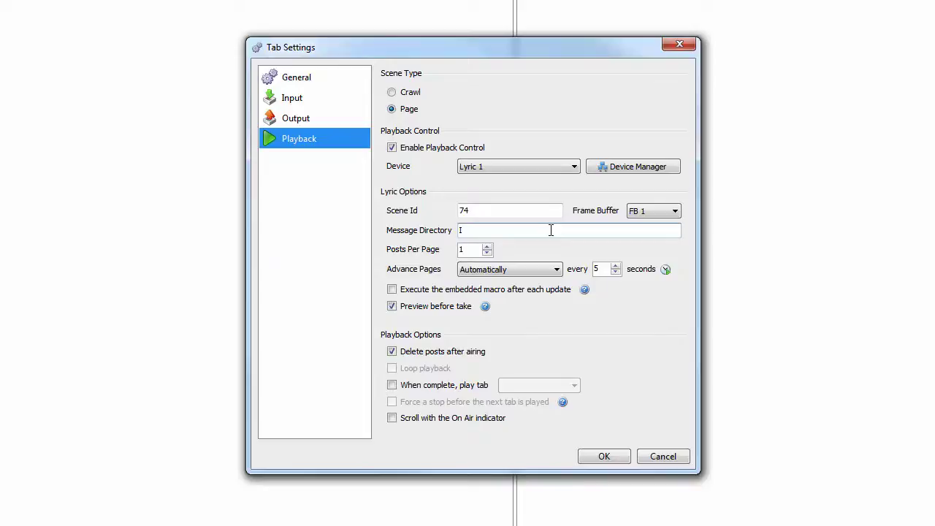
- Set scene 74 with message directory I:\Lyric Training 2013\Messages, loop posts instead of deleting them, and save
{"action": "type", "text": ":Lyric Training "}
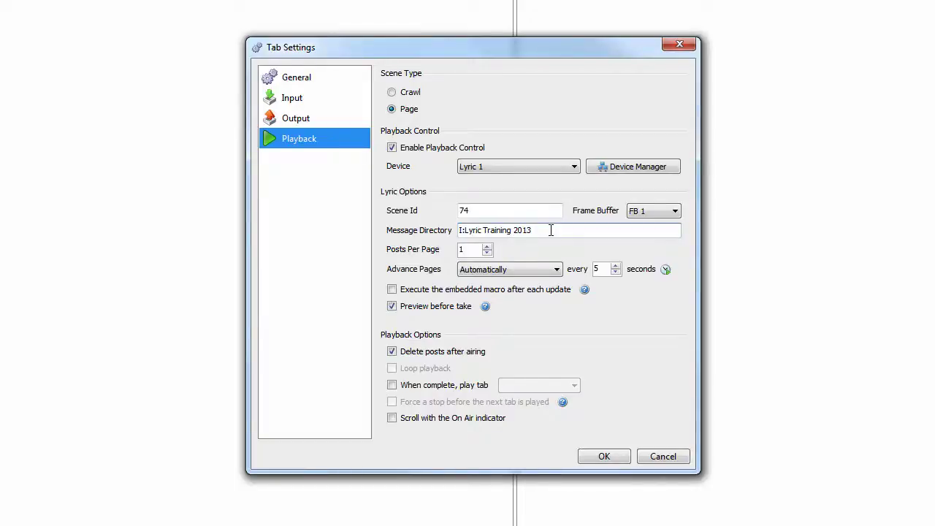
{"action": "type", "text": "2013\\Messag"}
{"action": "type", "text": "\\"}
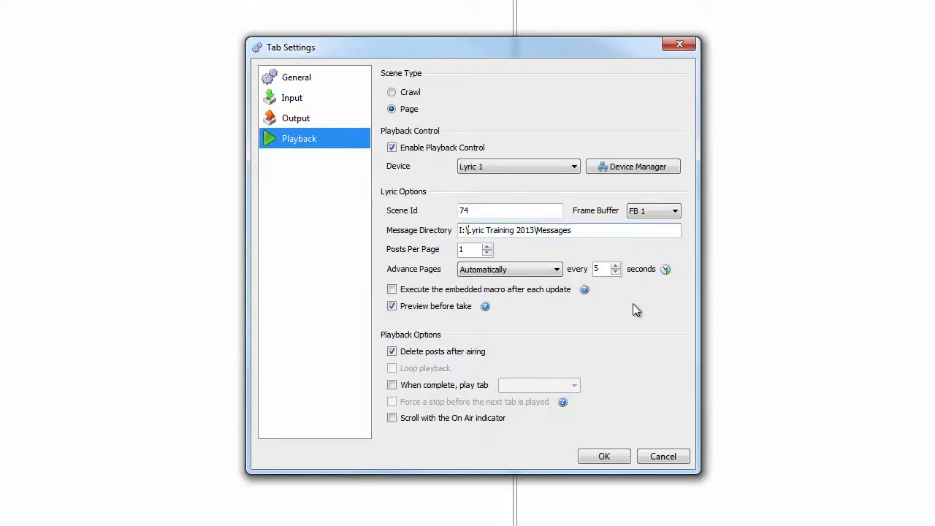
{"action": "left_click", "coordinate": [392, 352]}
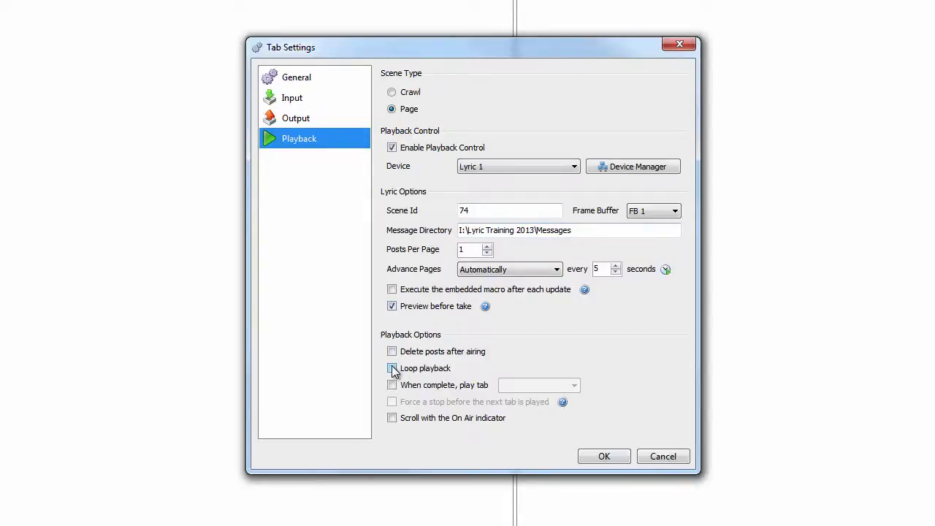
{"action": "left_click", "coordinate": [392, 369]}
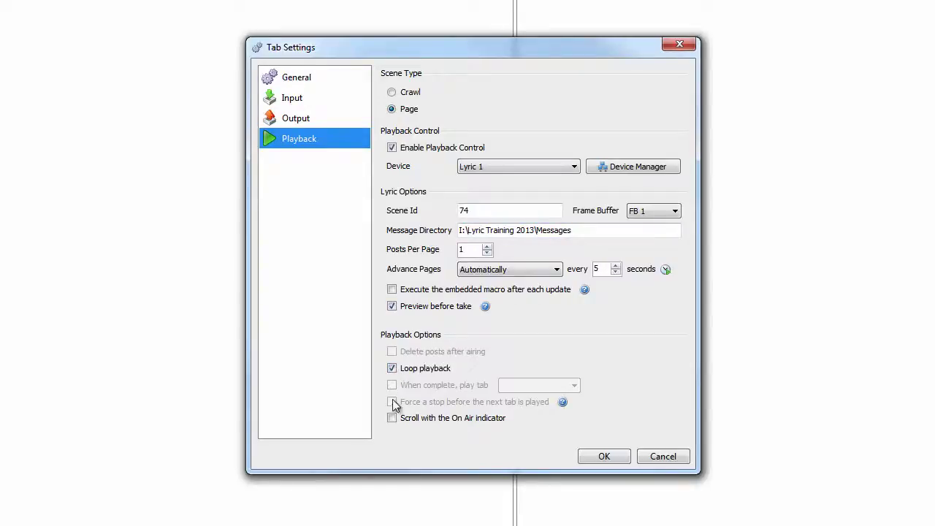
{"action": "left_click", "coordinate": [608, 458]}
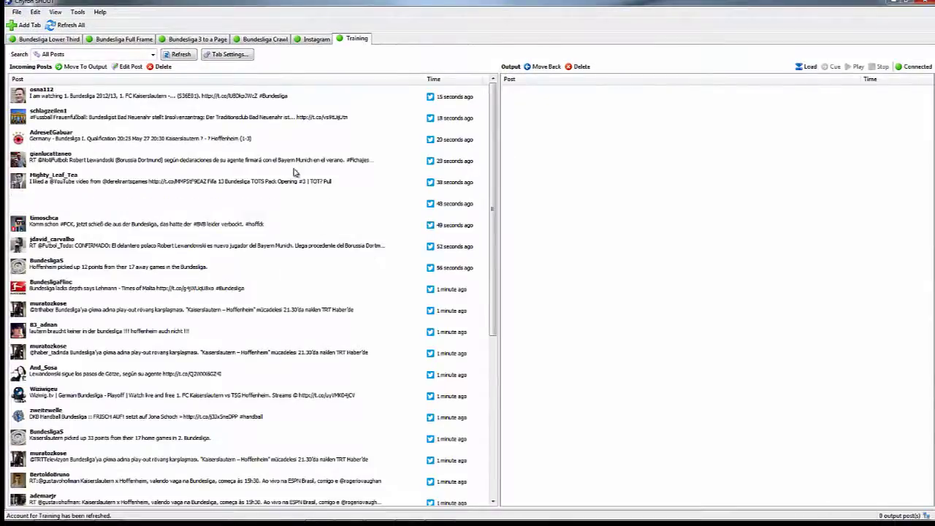
- Drag three Bundesliga tweets, including the Lewandowski transfer and Hoffenheim away points posts, into the output list
{"action": "left_click", "coordinate": [88, 102]}
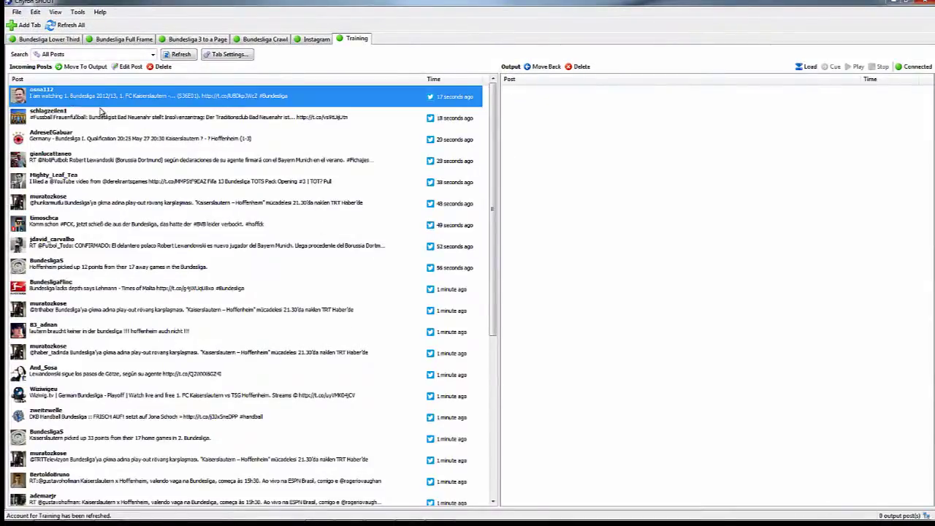
{"action": "left_click_drag", "start_coordinate": [70, 100], "coordinate": [541, 99]}
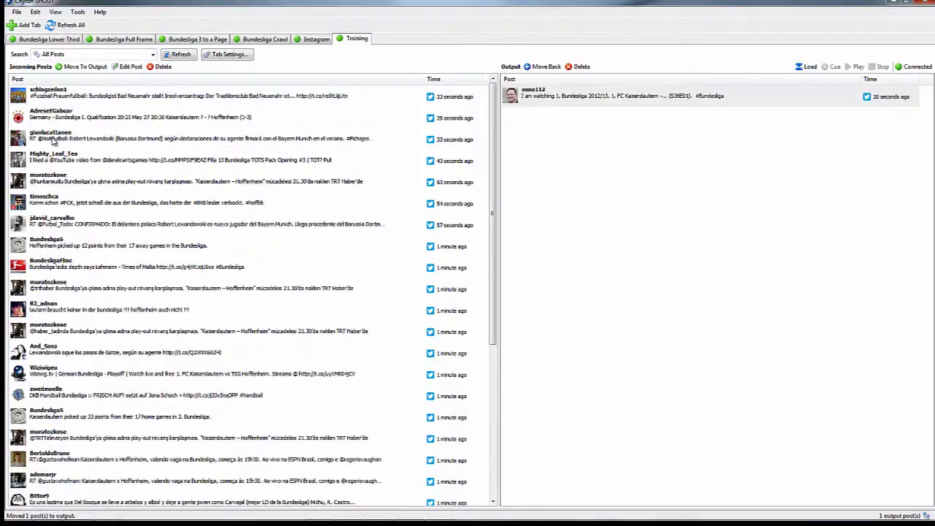
{"action": "left_click_drag", "start_coordinate": [53, 143], "coordinate": [533, 131]}
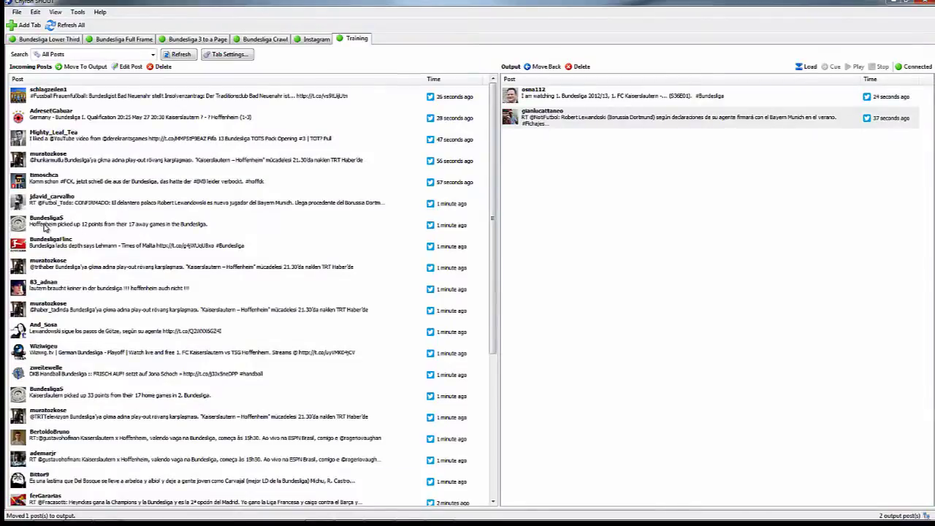
{"action": "left_click_drag", "start_coordinate": [44, 228], "coordinate": [542, 150]}
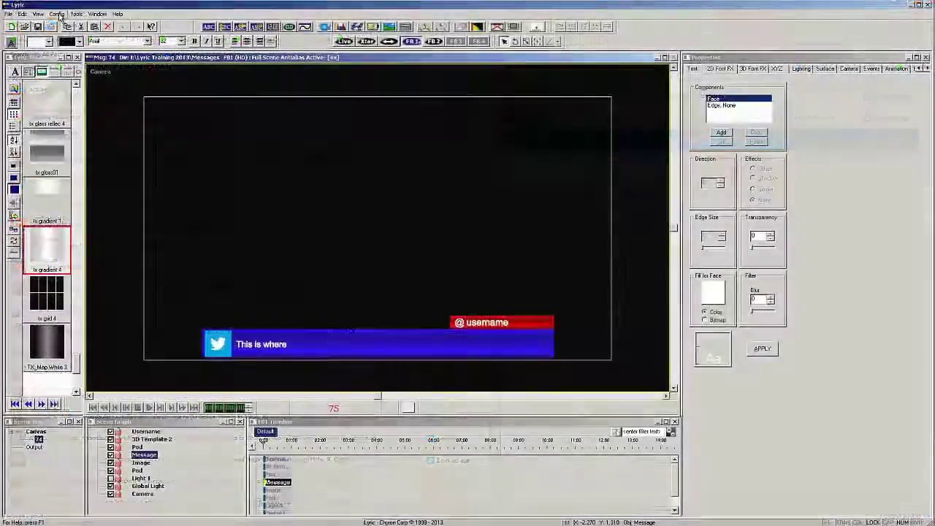
- Check Enable Telnet in Lyric's Config > Intelligent Interface settings and confirm
{"action": "left_click", "coordinate": [58, 14]}
{"action": "left_click", "coordinate": [79, 94]}
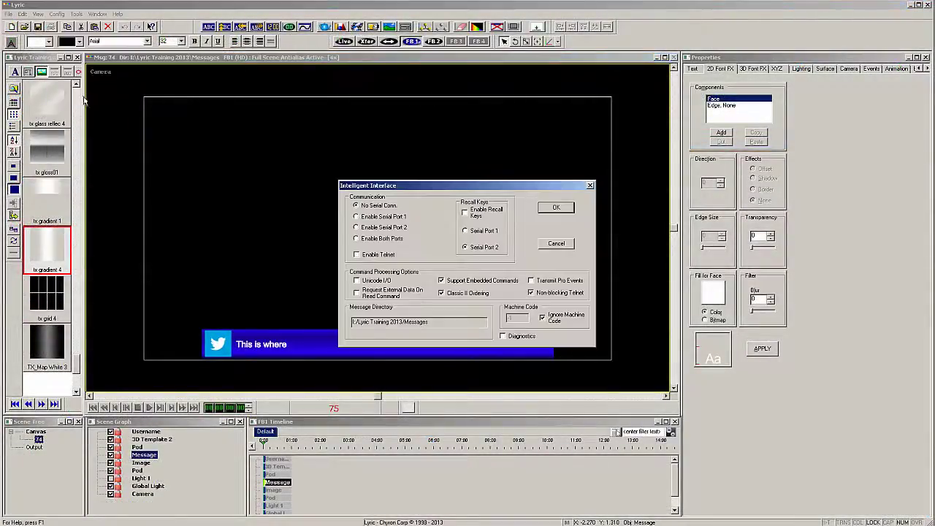
{"action": "left_click", "coordinate": [357, 254]}
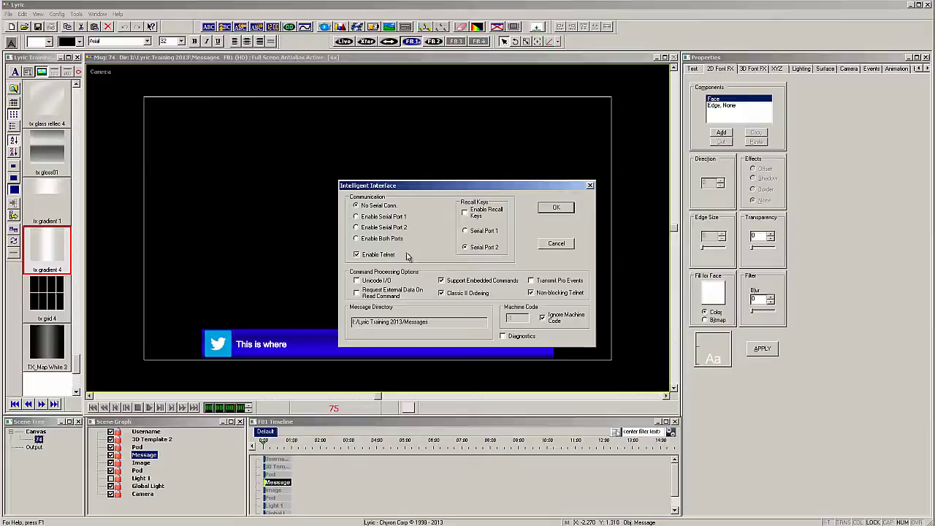
{"action": "left_click", "coordinate": [556, 209]}
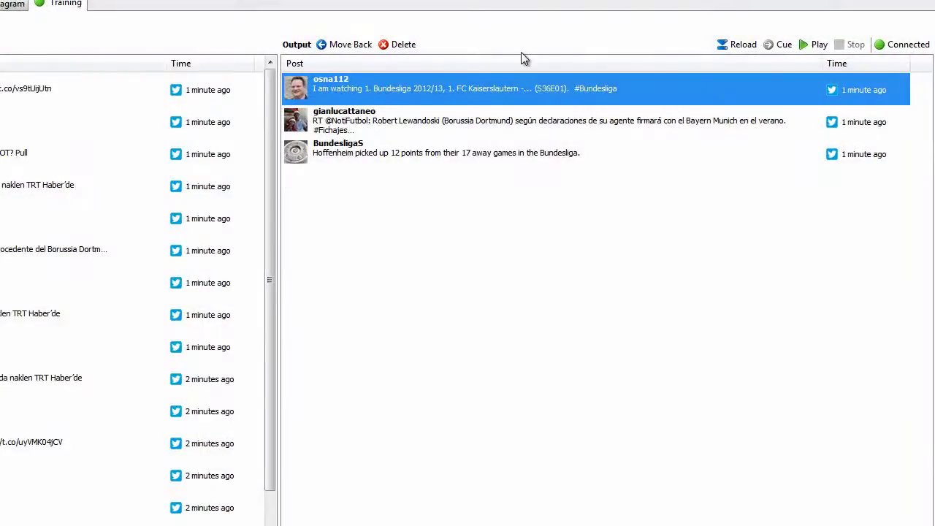
- Play the queued output list to put the first Bundesliga tweet on air
{"action": "left_click", "coordinate": [814, 44]}
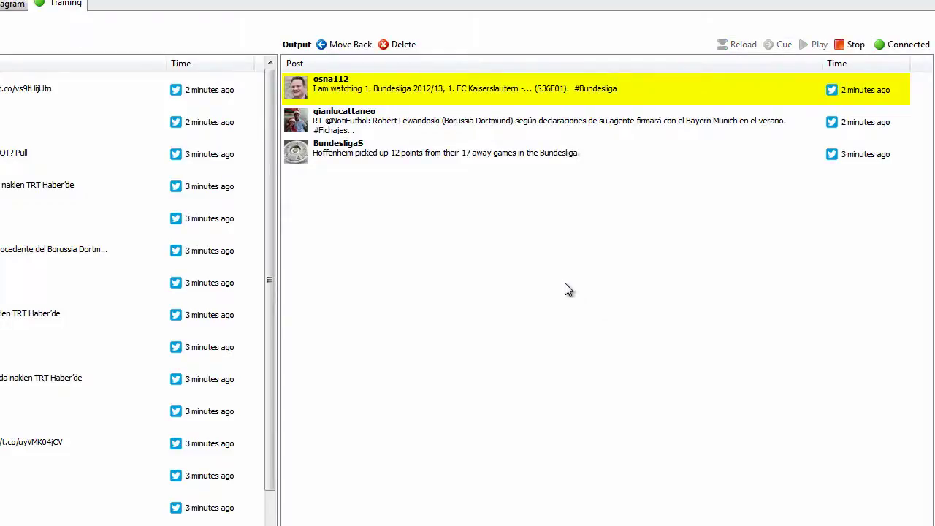